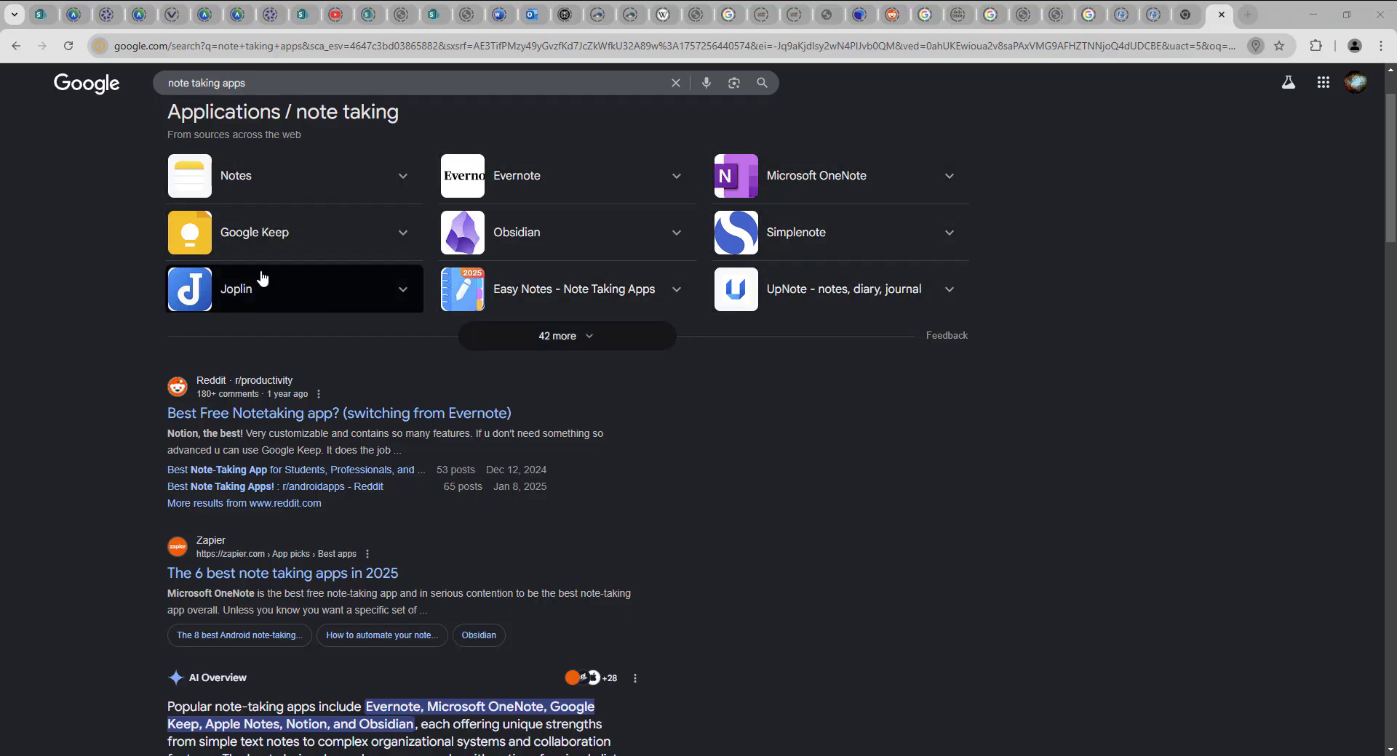
# Expand the full list of note-taking applications in the search results and look through it.
pyautogui.click(567, 338)
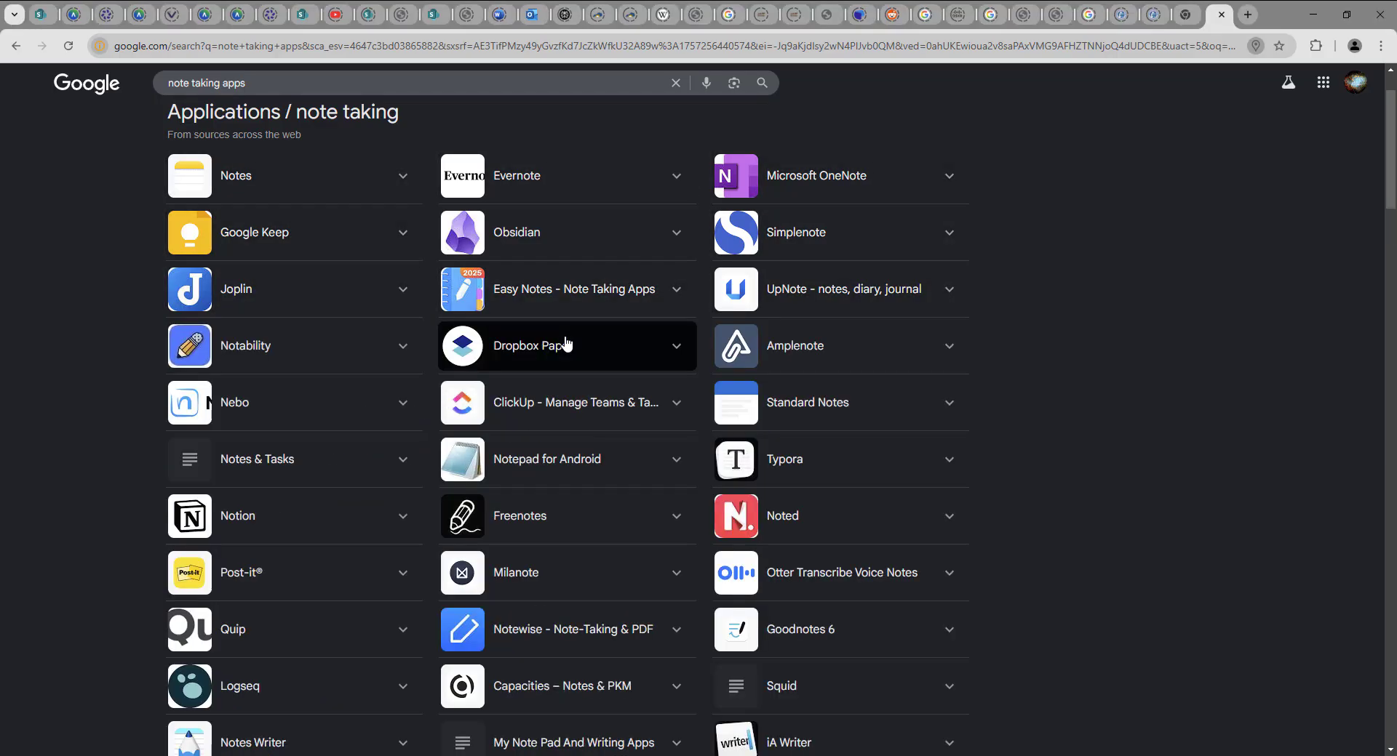
pyautogui.scroll(-1, 1153, 397)
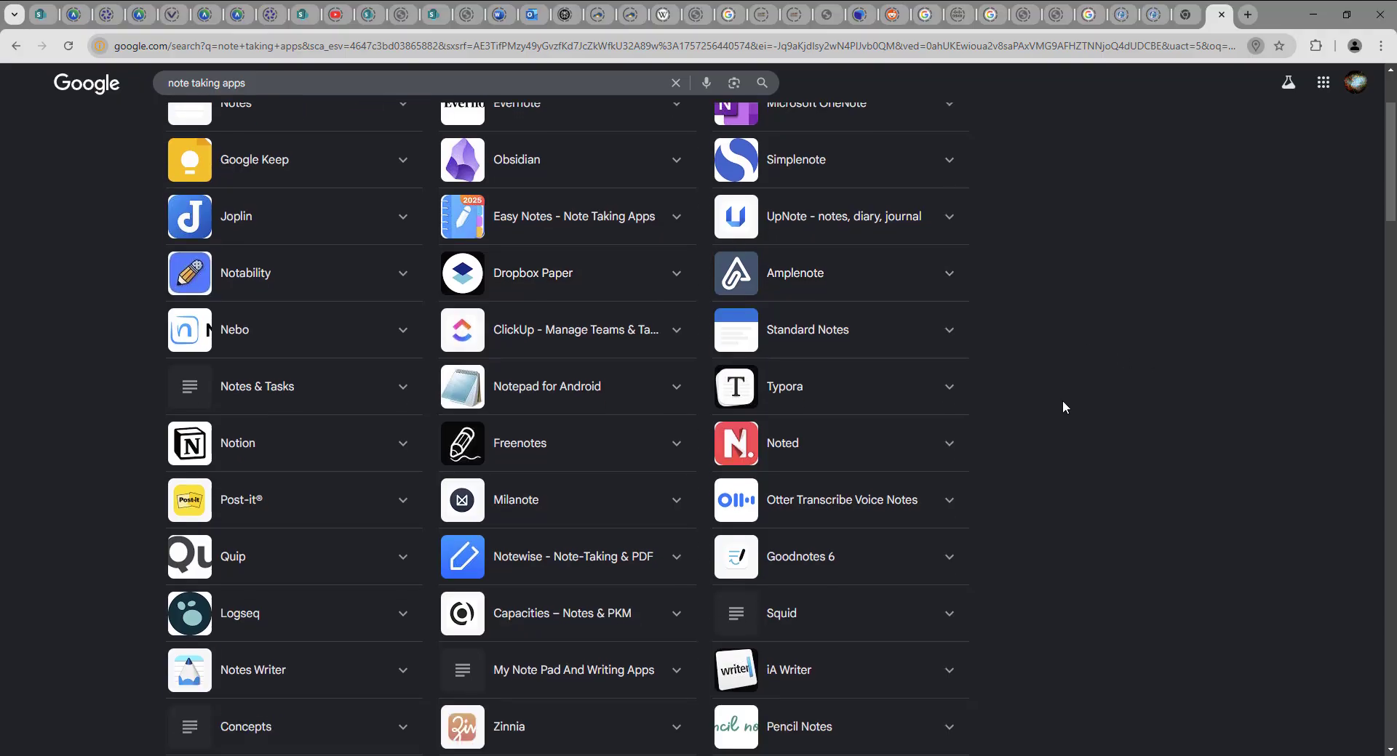
pyautogui.scroll(-3, 498, 410)
pyautogui.scroll(-3, 497, 412)
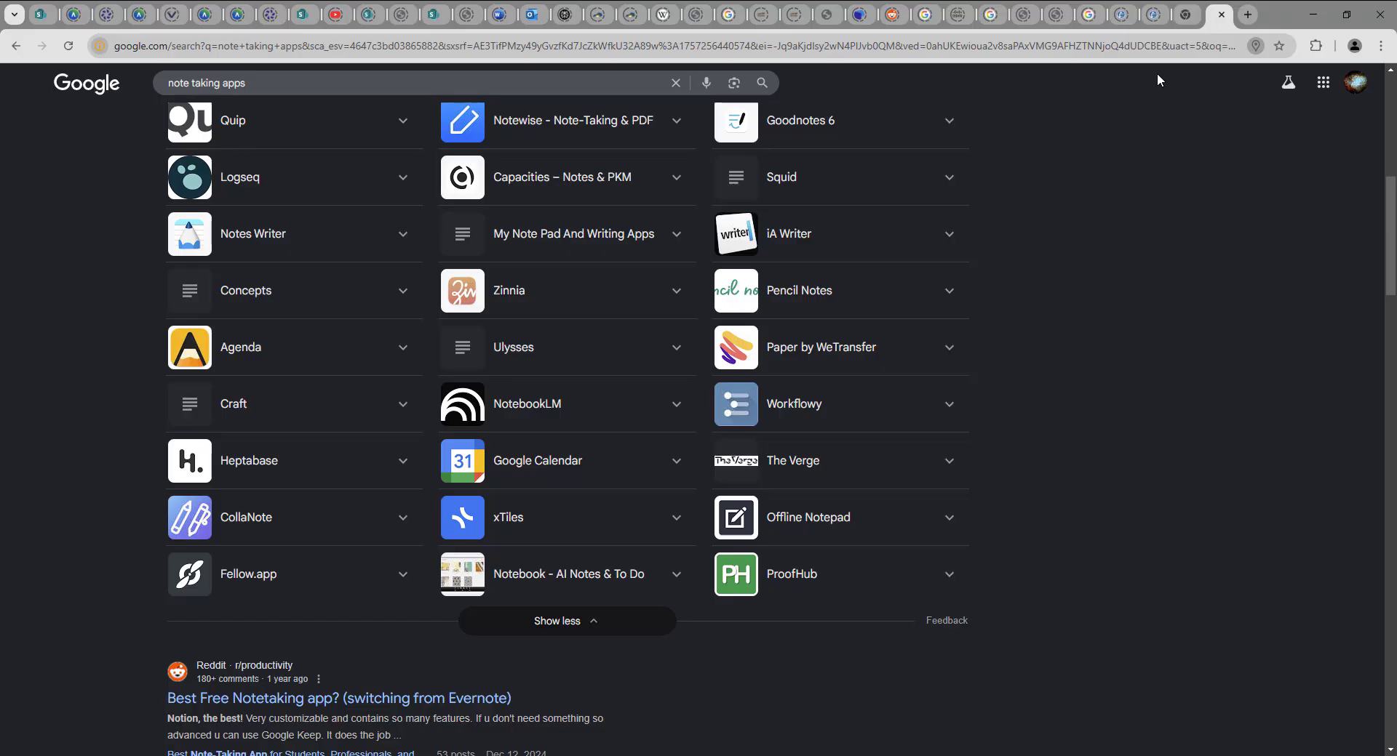
# Search Google for "cherrytree notes" from the blank tab and open the giuspen cherrytree page.
pyautogui.click(1185, 16)
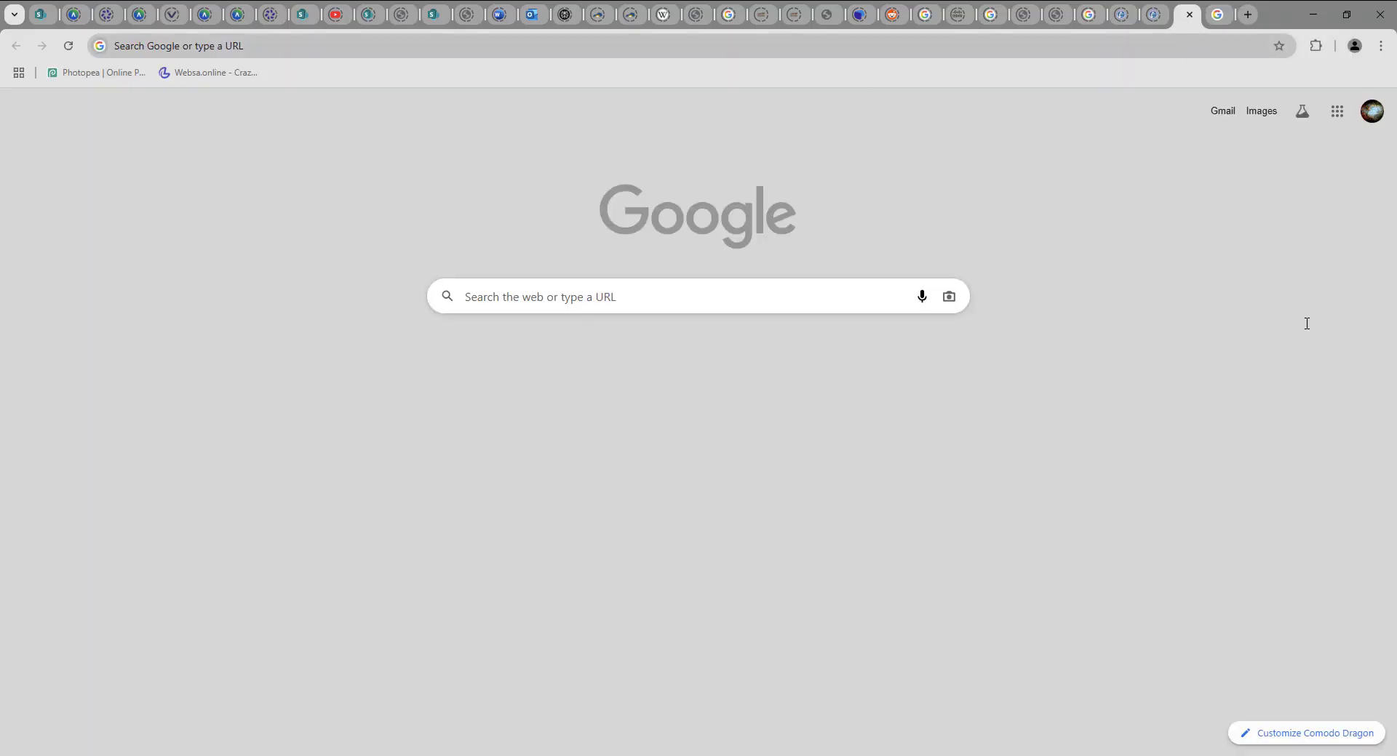
pyautogui.click(527, 298)
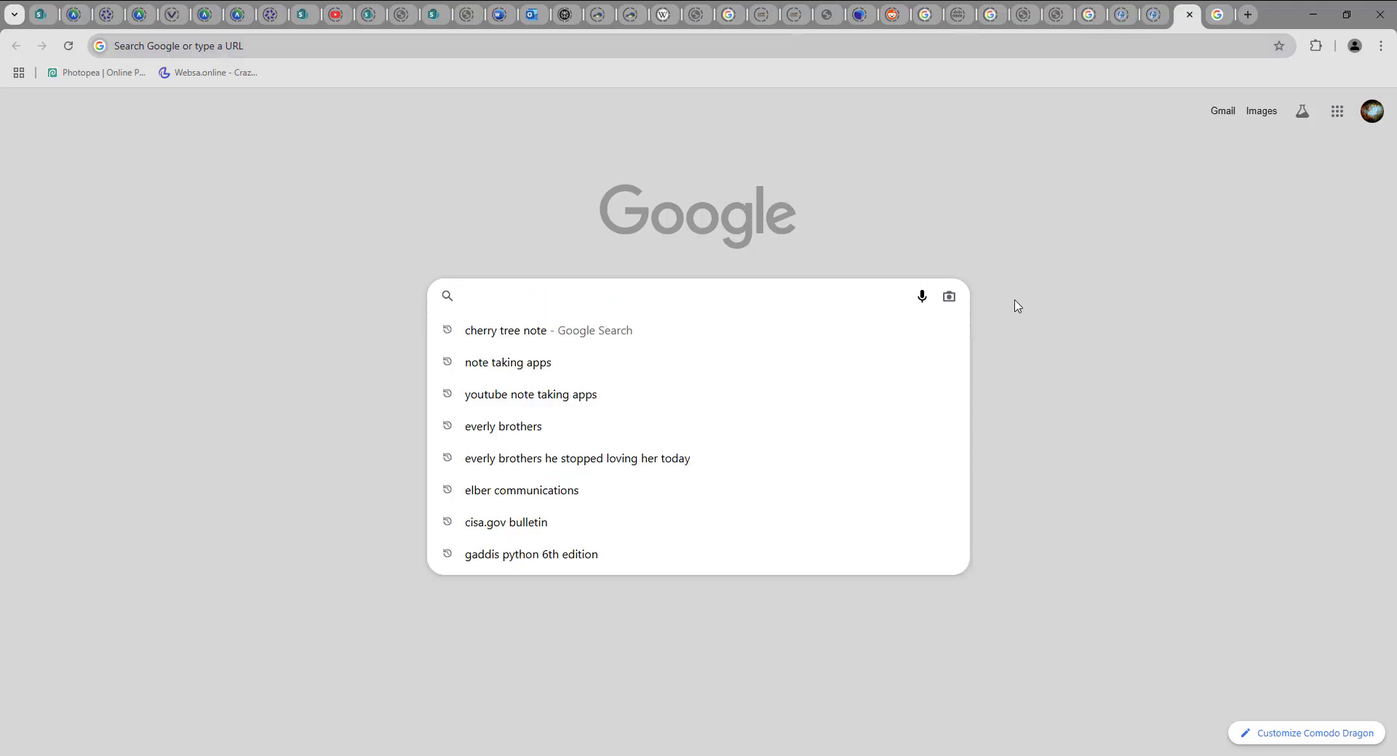
pyautogui.write('ch')
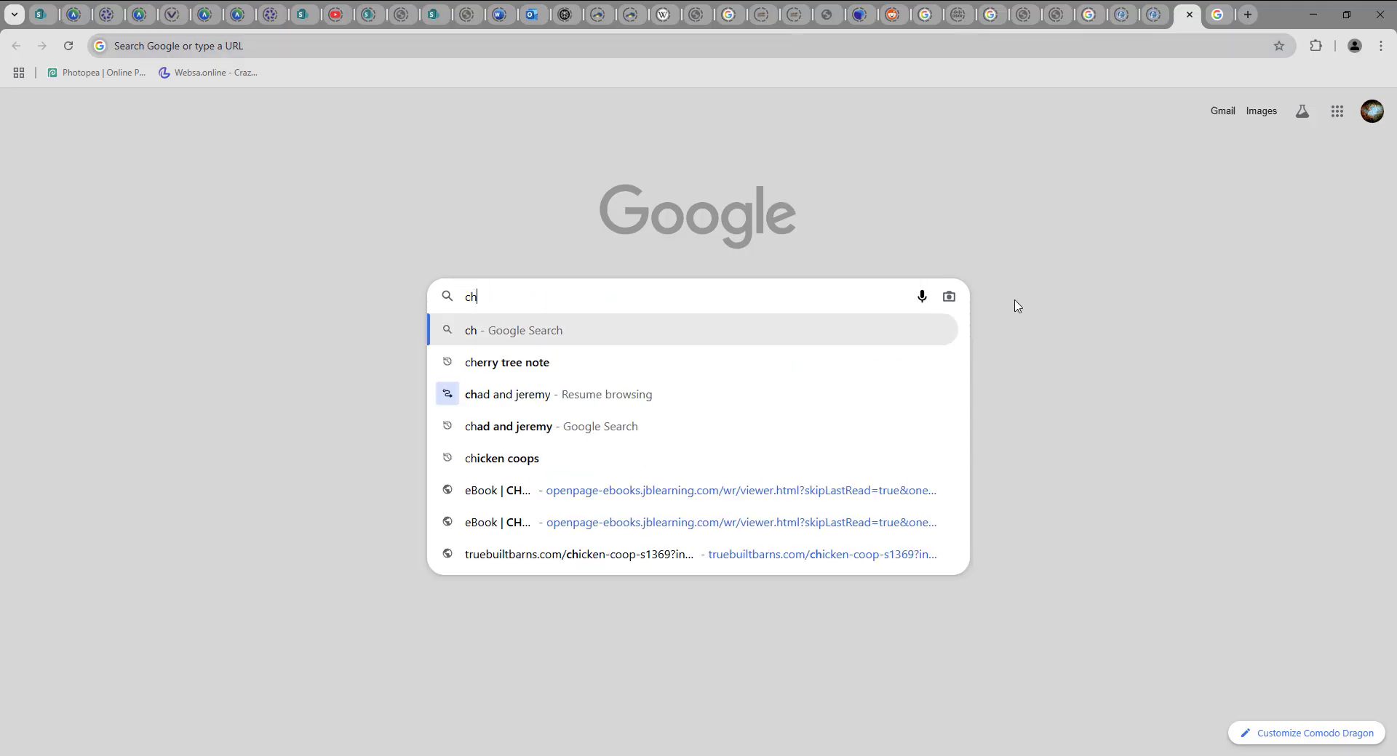
pyautogui.write('erryt')
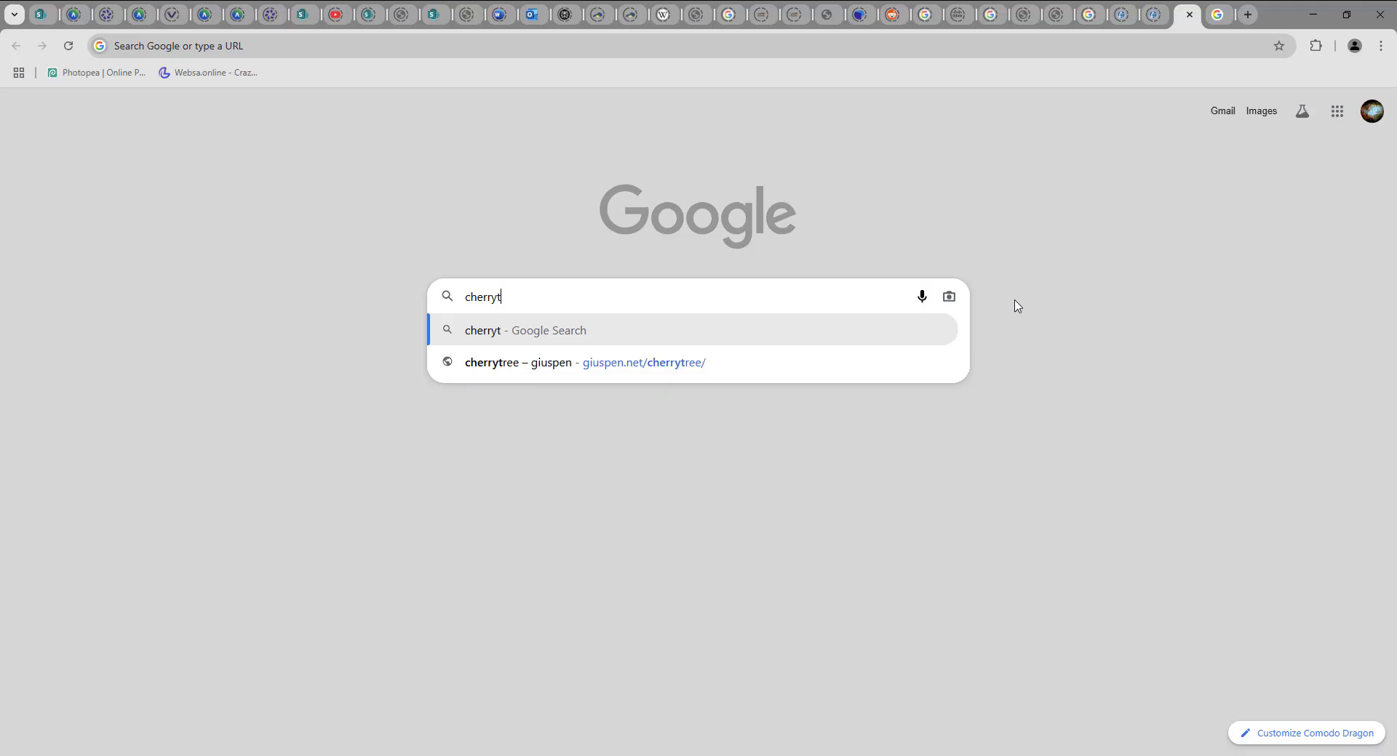
pyautogui.write('ree notes')
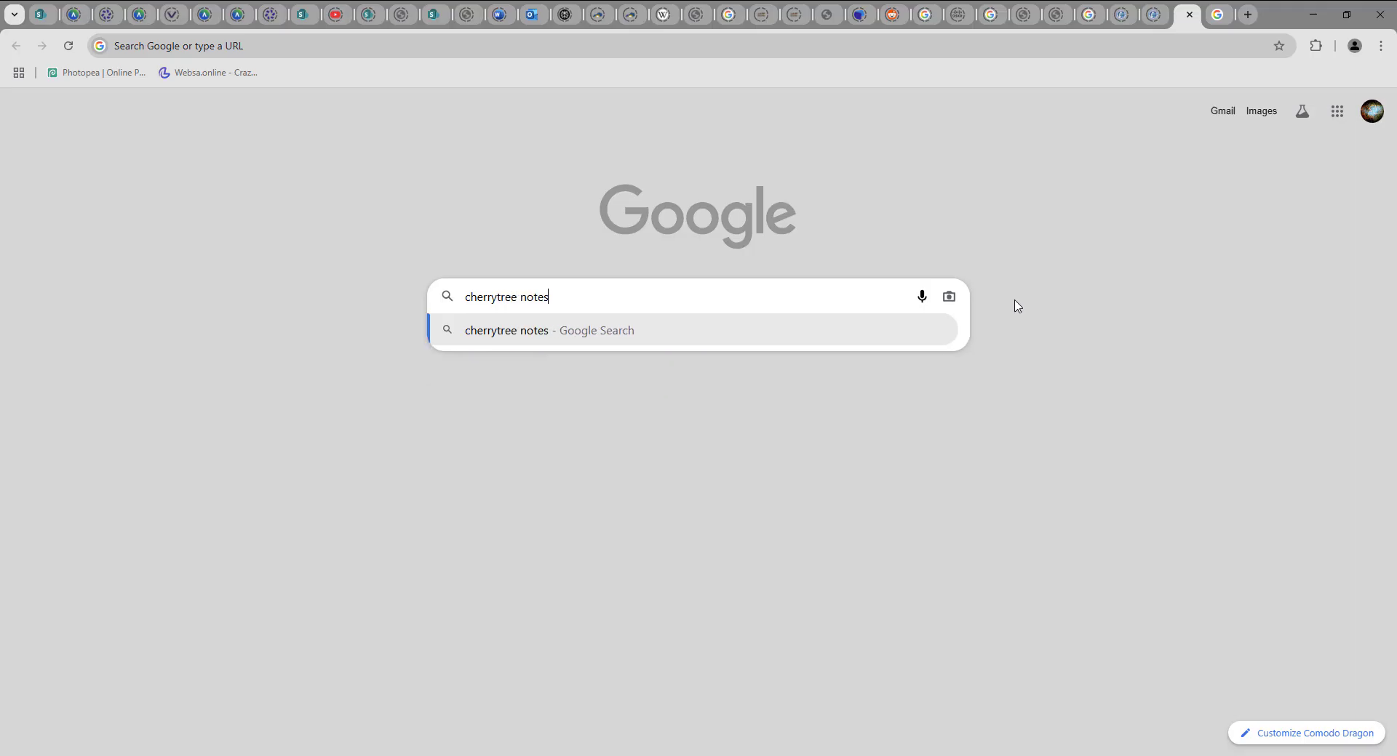
pyautogui.press('Return')
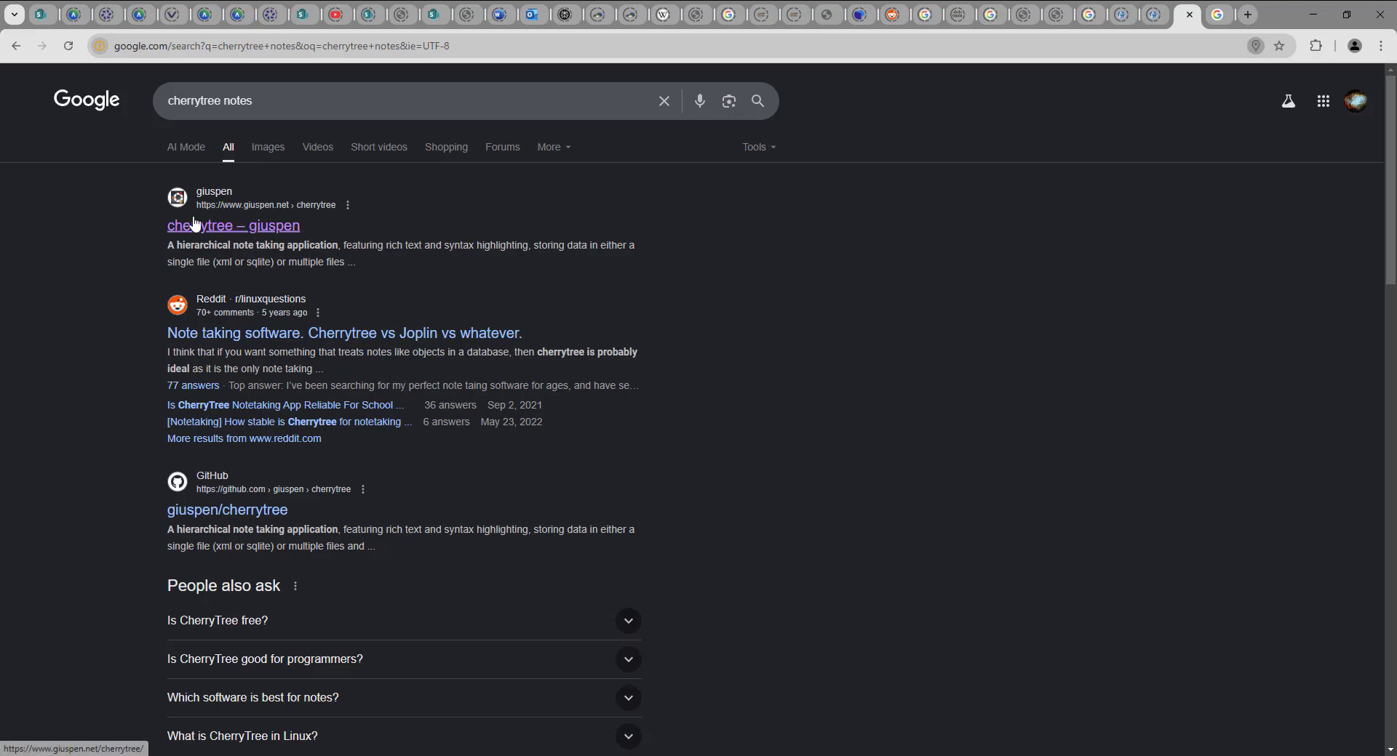
pyautogui.click(275, 227)
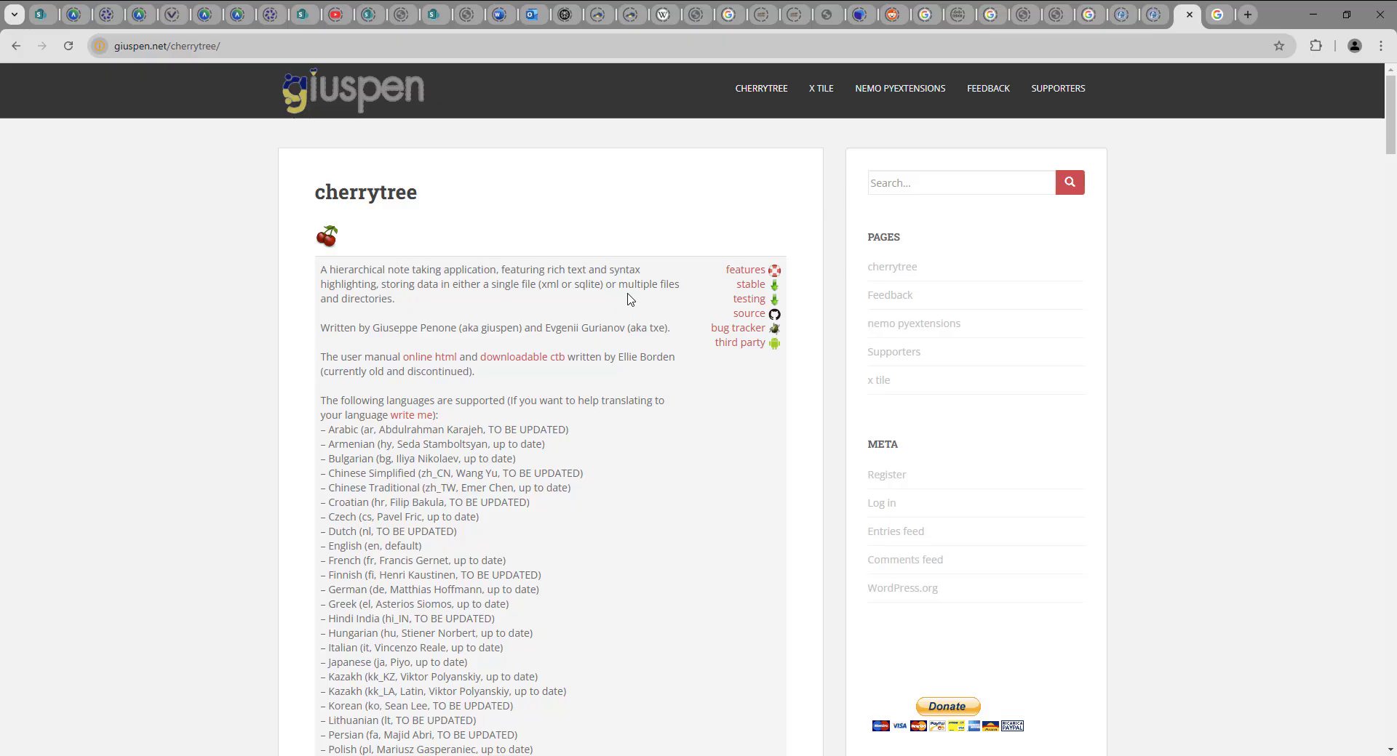
# Examine the supported languages, program screenshots and feature list on the cherrytree page.
pyautogui.scroll(-6, 576, 361)
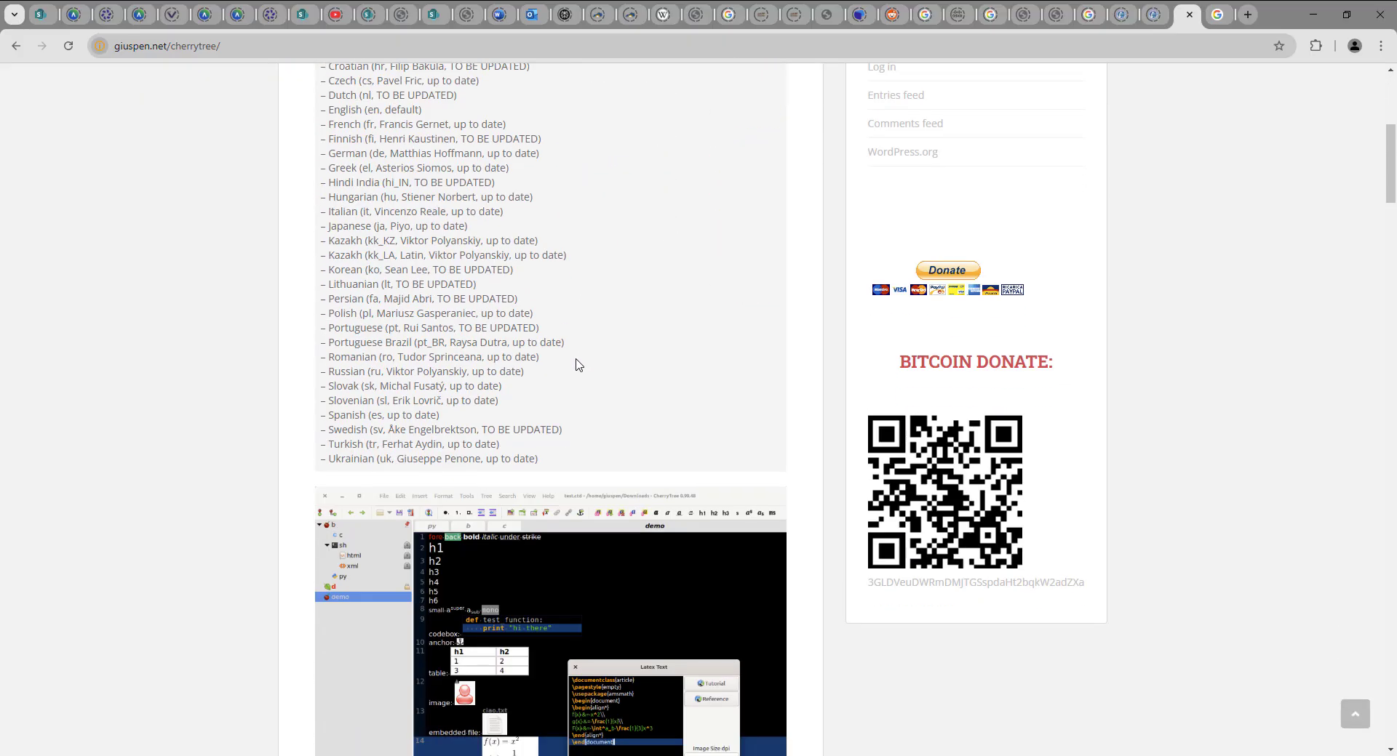
pyautogui.scroll(-3, 577, 364)
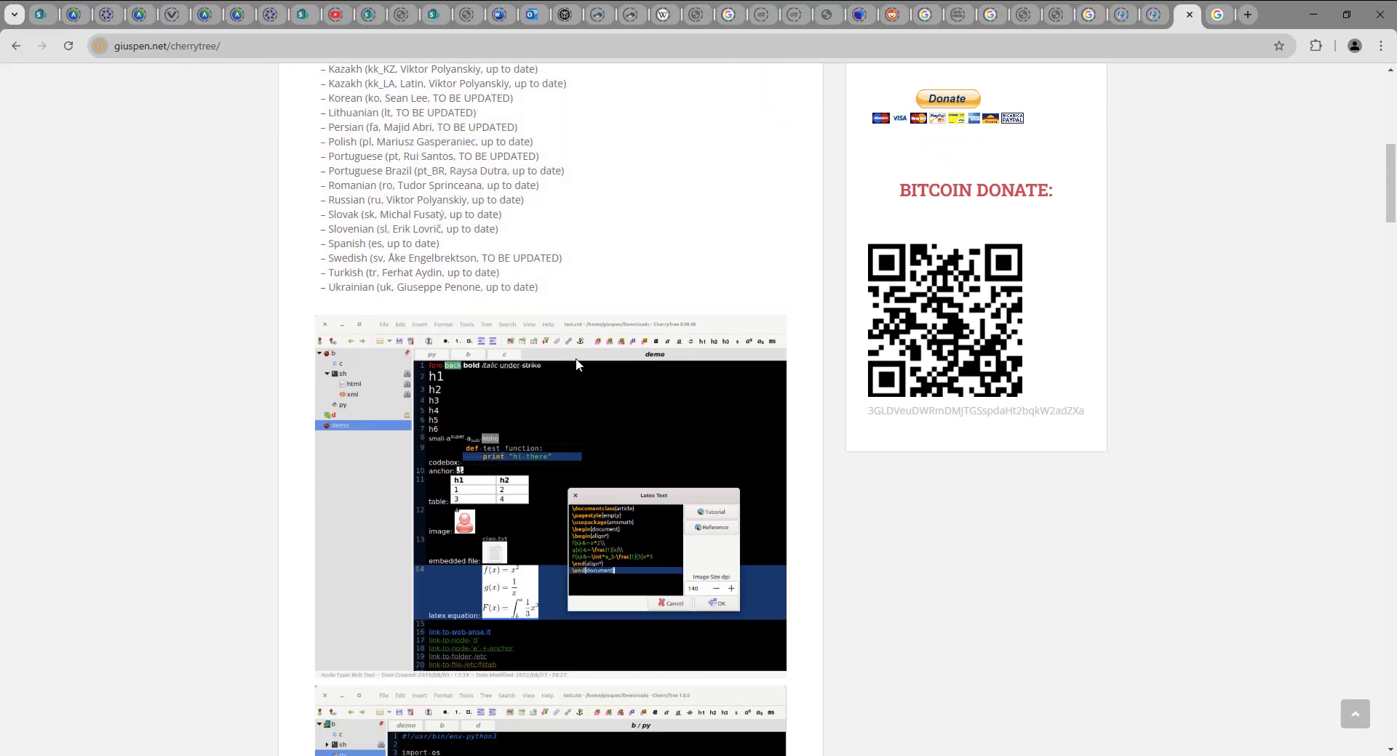
pyautogui.scroll(6, 576, 364)
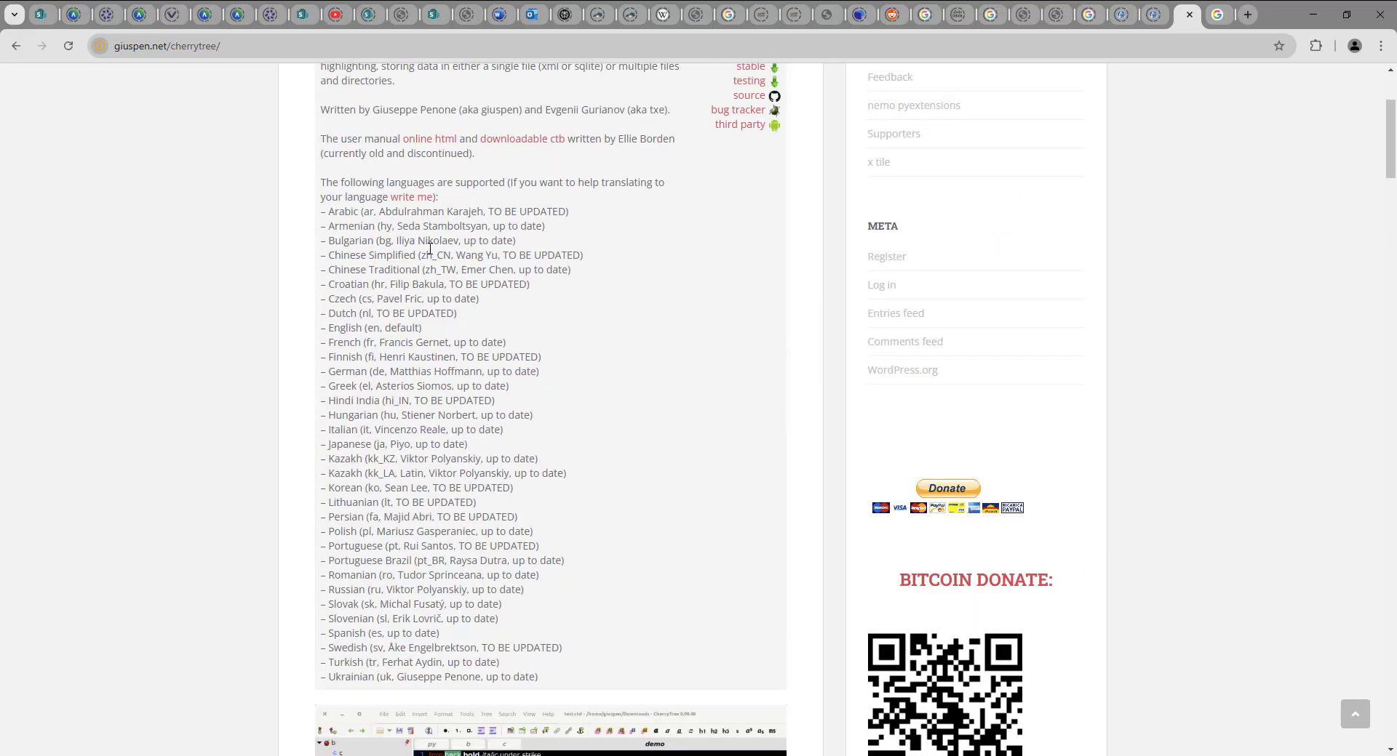
pyautogui.scroll(-7, 617, 417)
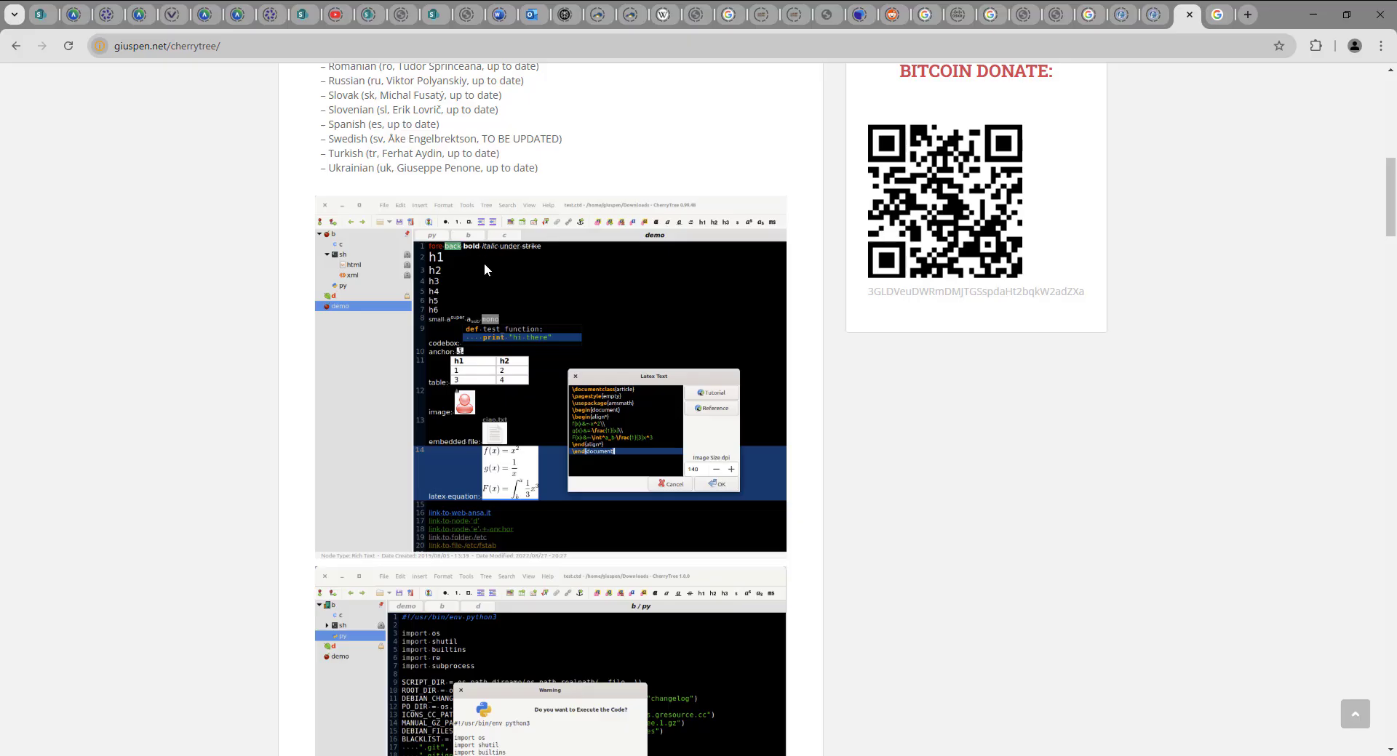
pyautogui.scroll(-9, 618, 393)
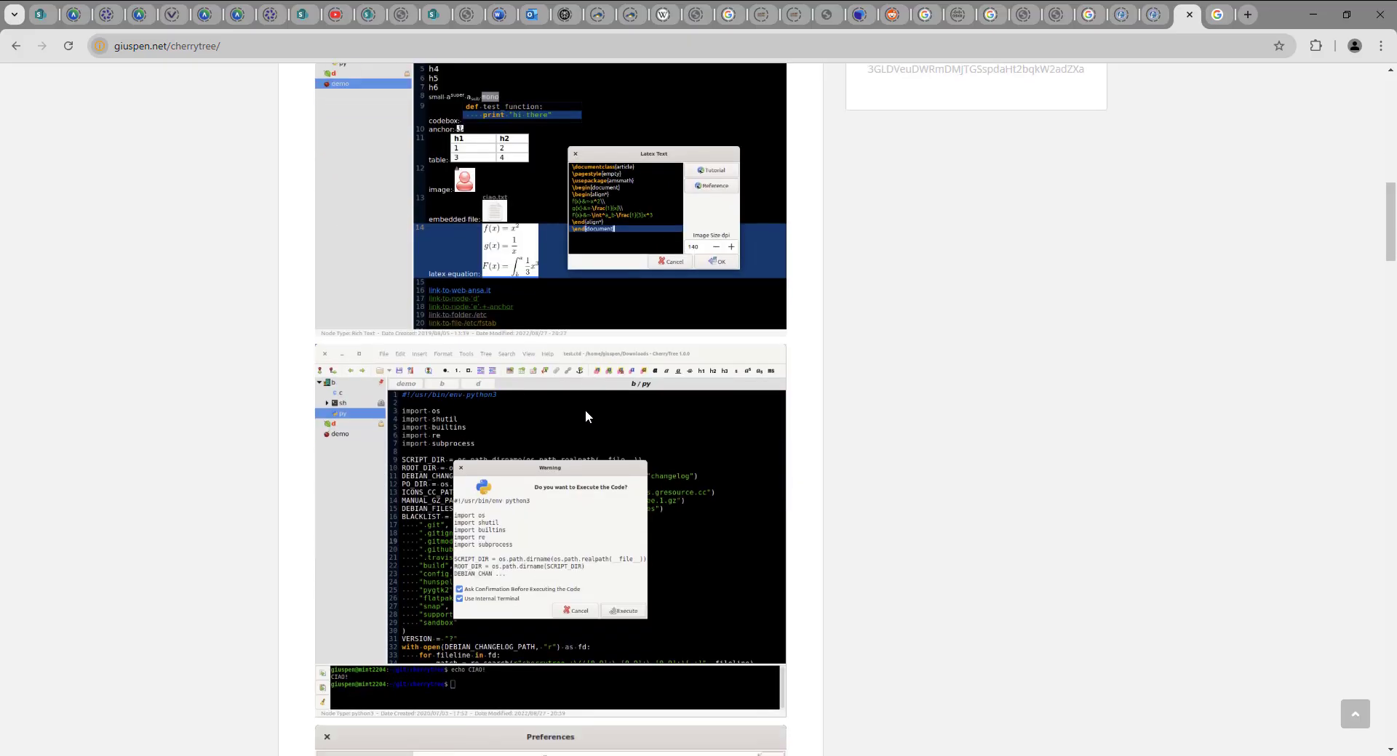
pyautogui.scroll(-3, 586, 414)
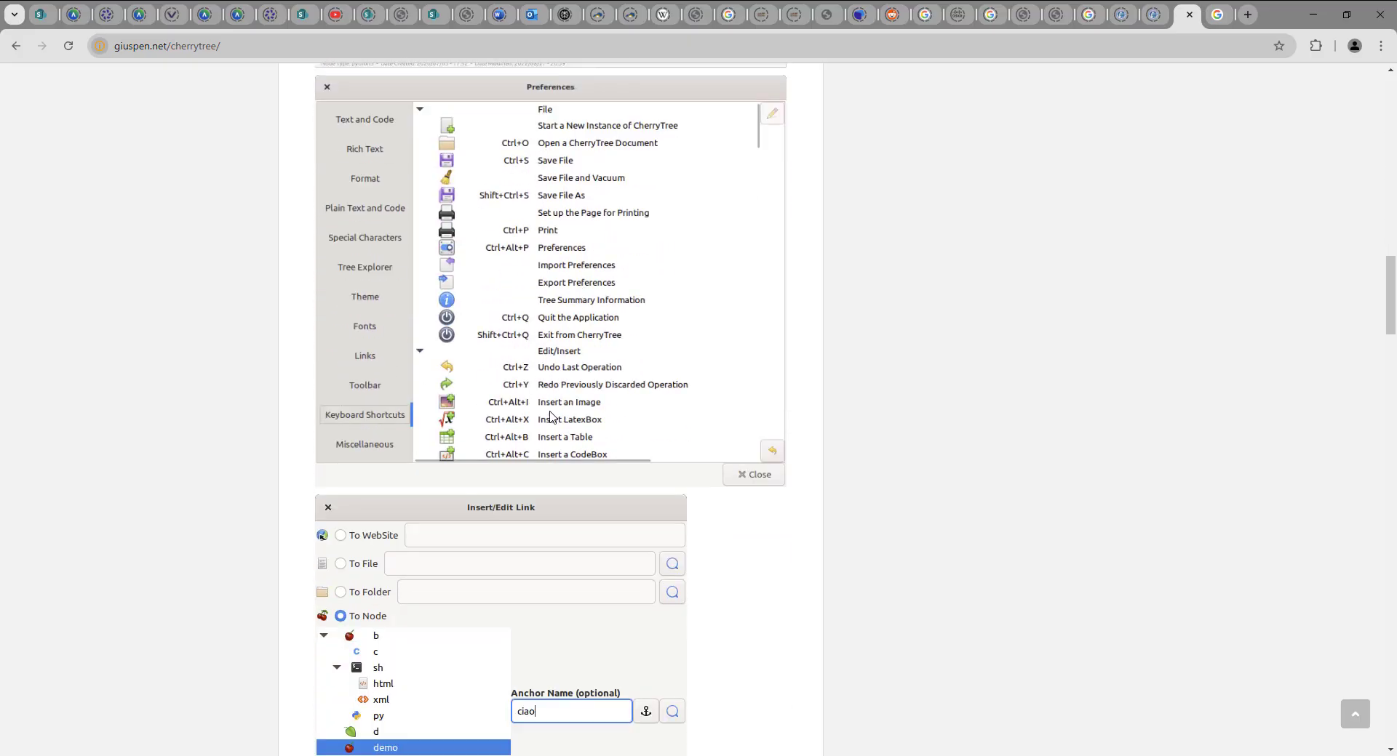
pyautogui.scroll(-8, 611, 344)
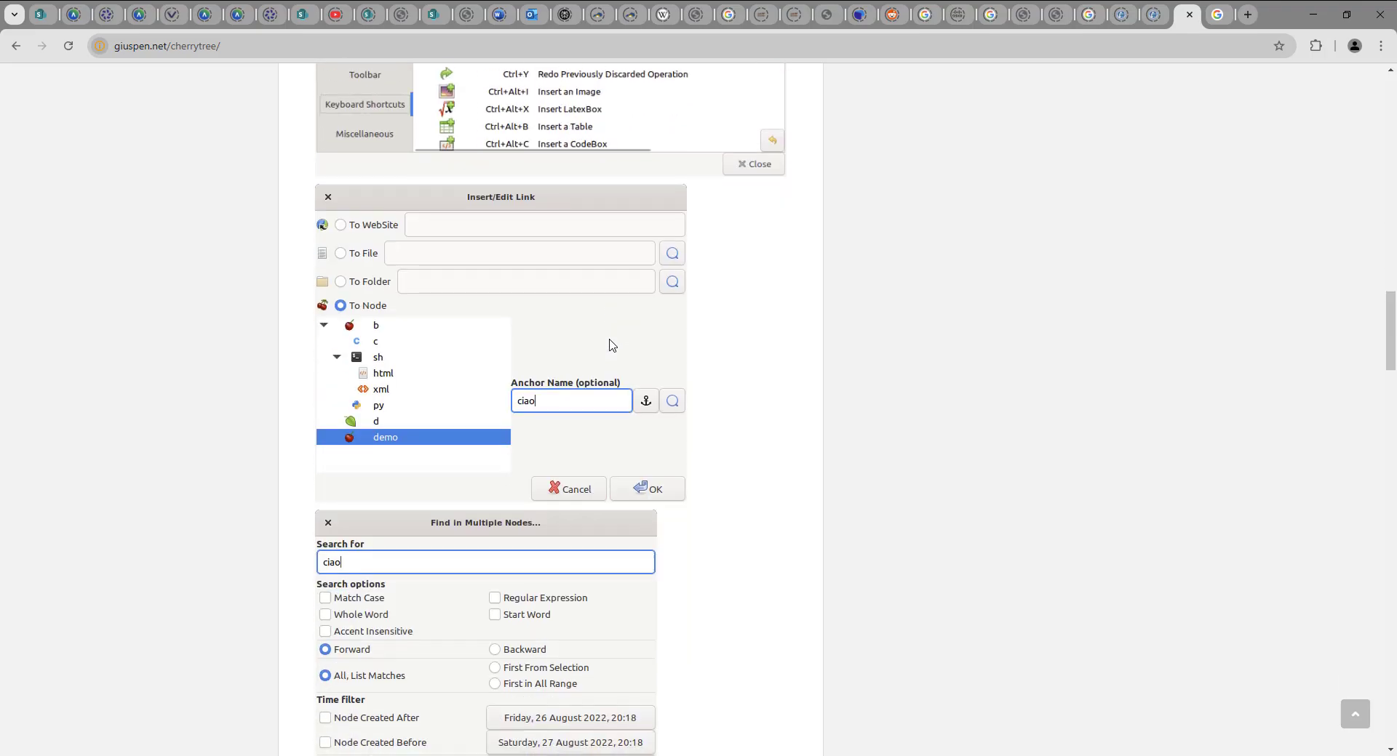
pyautogui.scroll(-2, 610, 345)
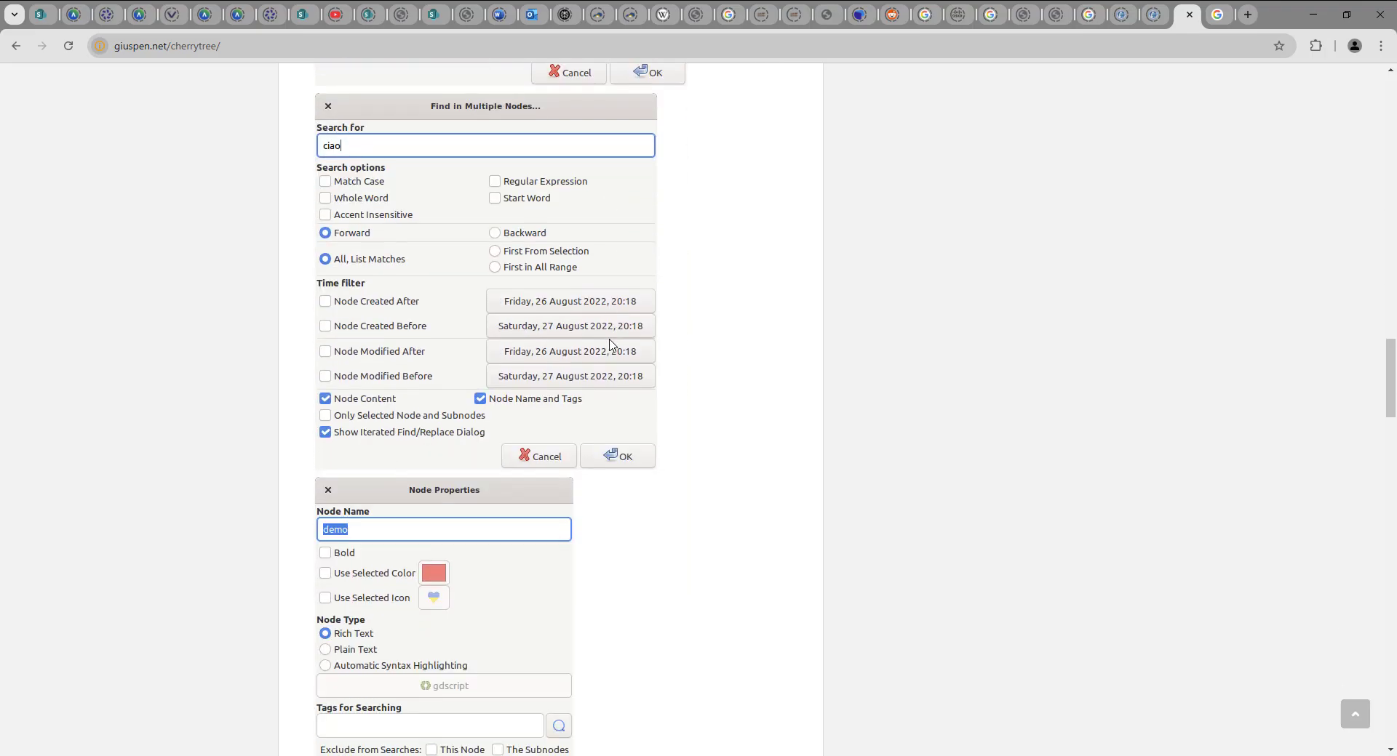
pyautogui.scroll(-10, 610, 344)
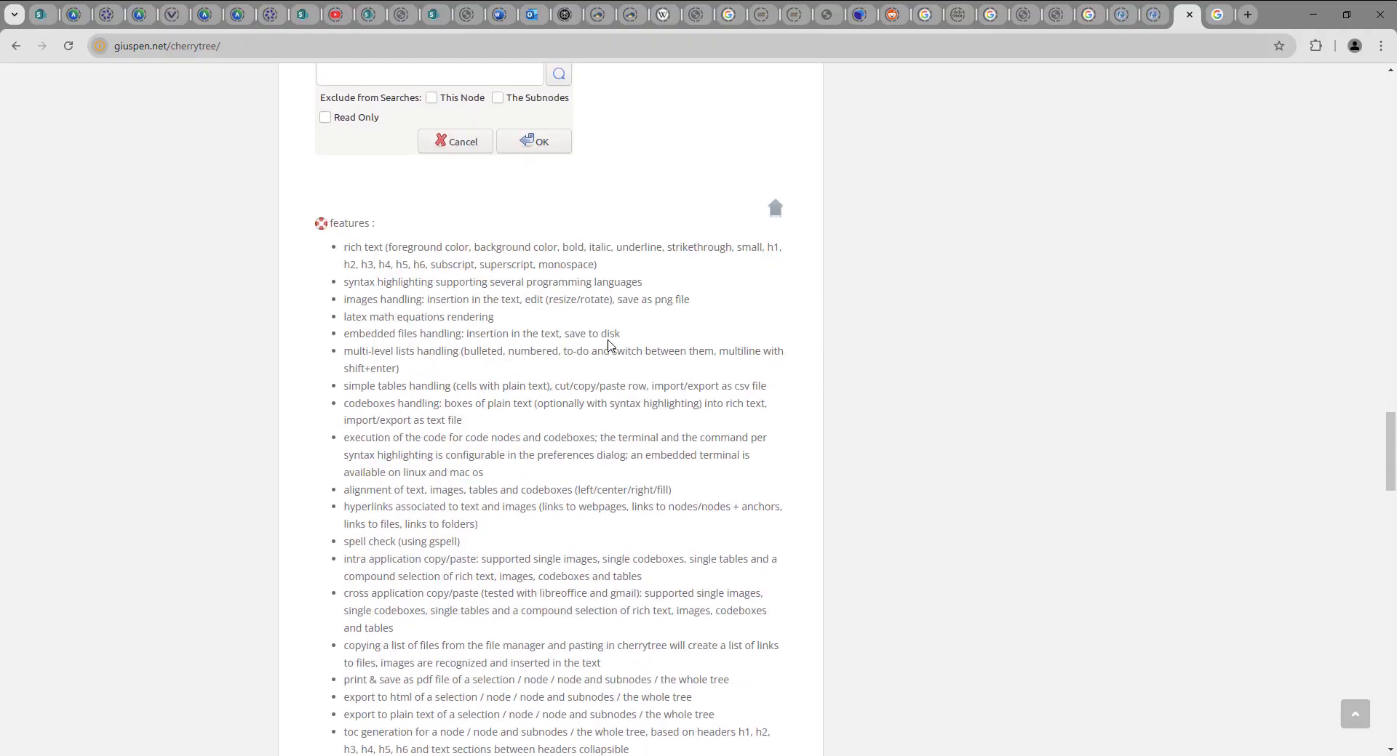
pyautogui.scroll(-10, 610, 345)
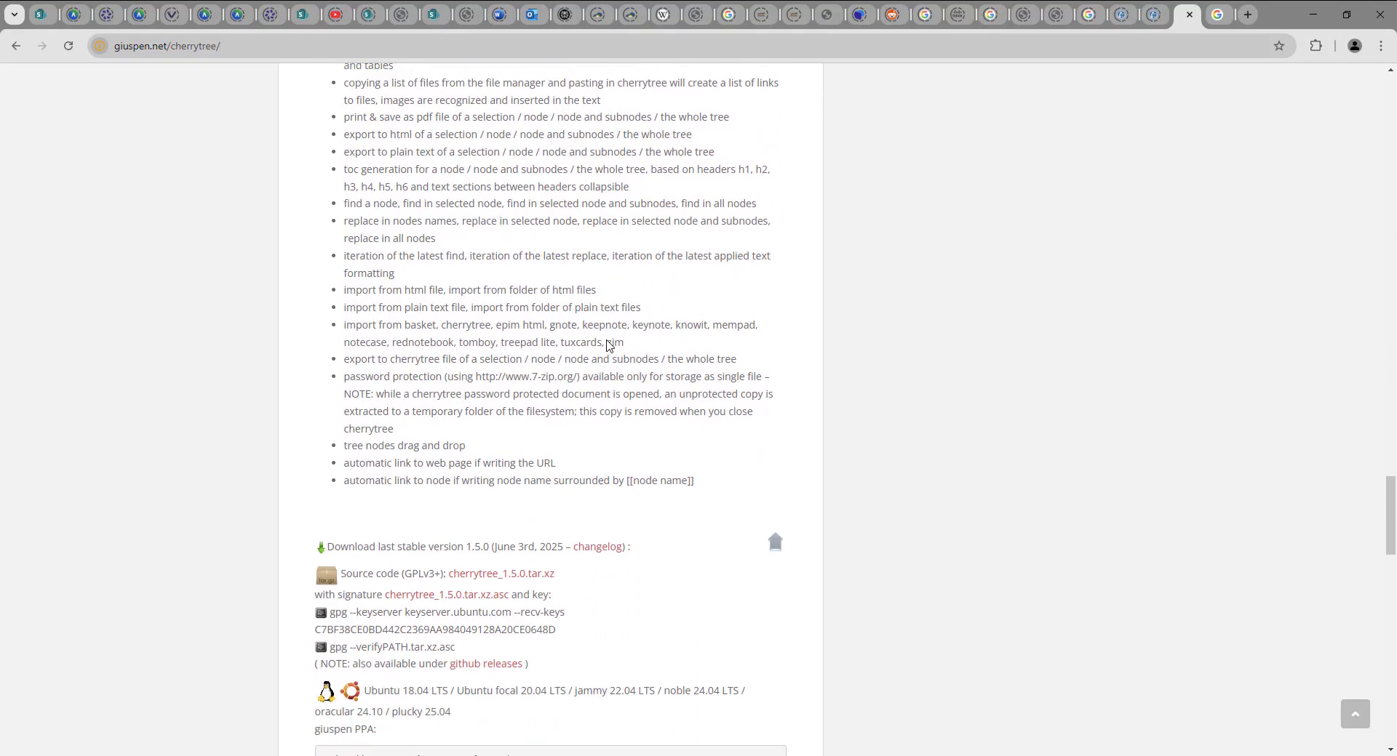
# Review the download options for the last stable version on Linux, Mac OS X and Windows.
pyautogui.scroll(-1, 609, 345)
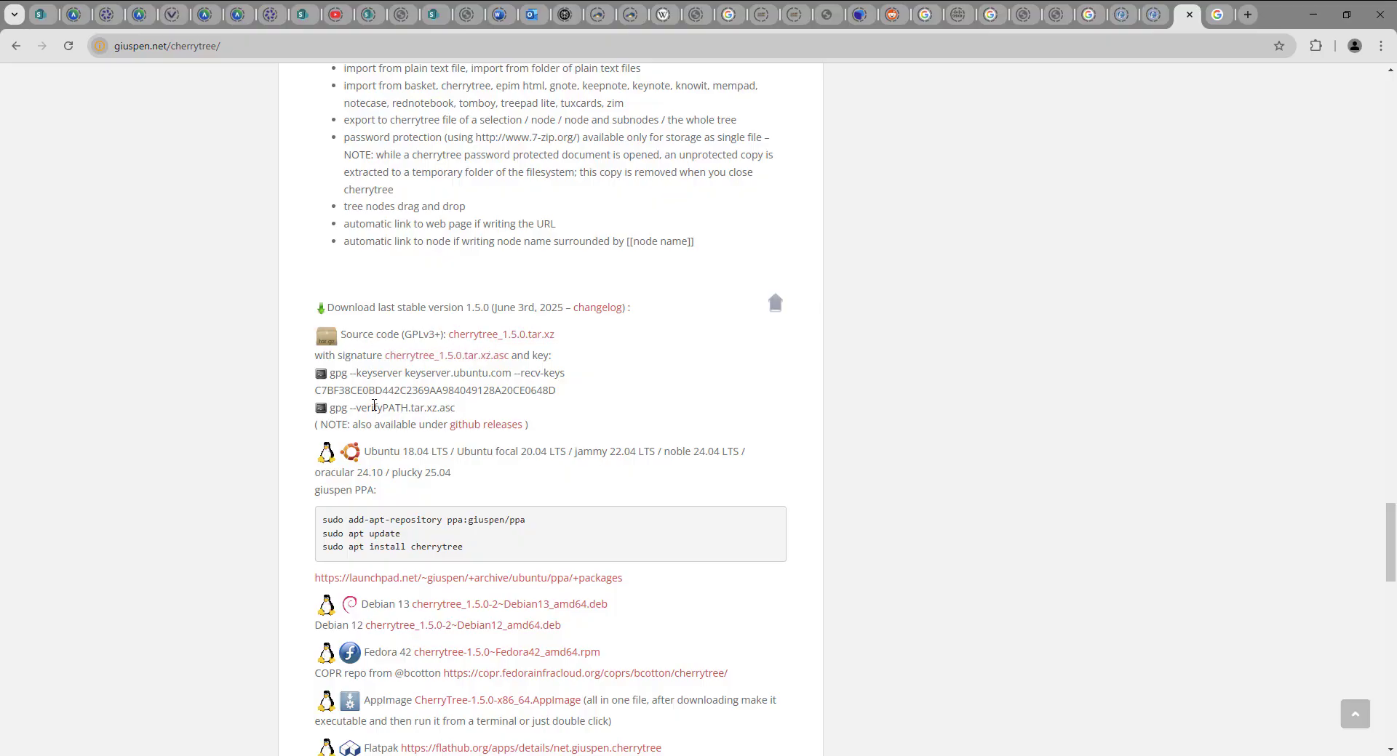
pyautogui.scroll(-2, 400, 406)
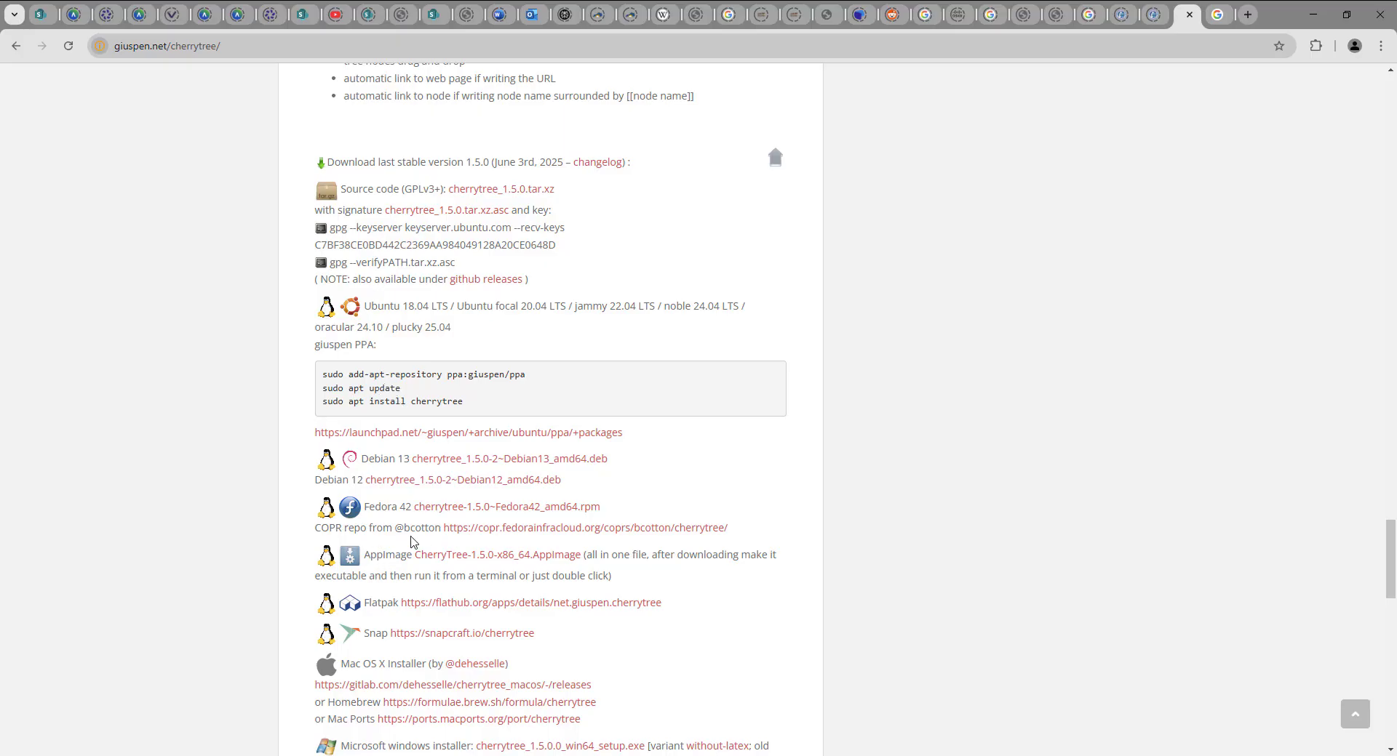
pyautogui.scroll(-3, 411, 539)
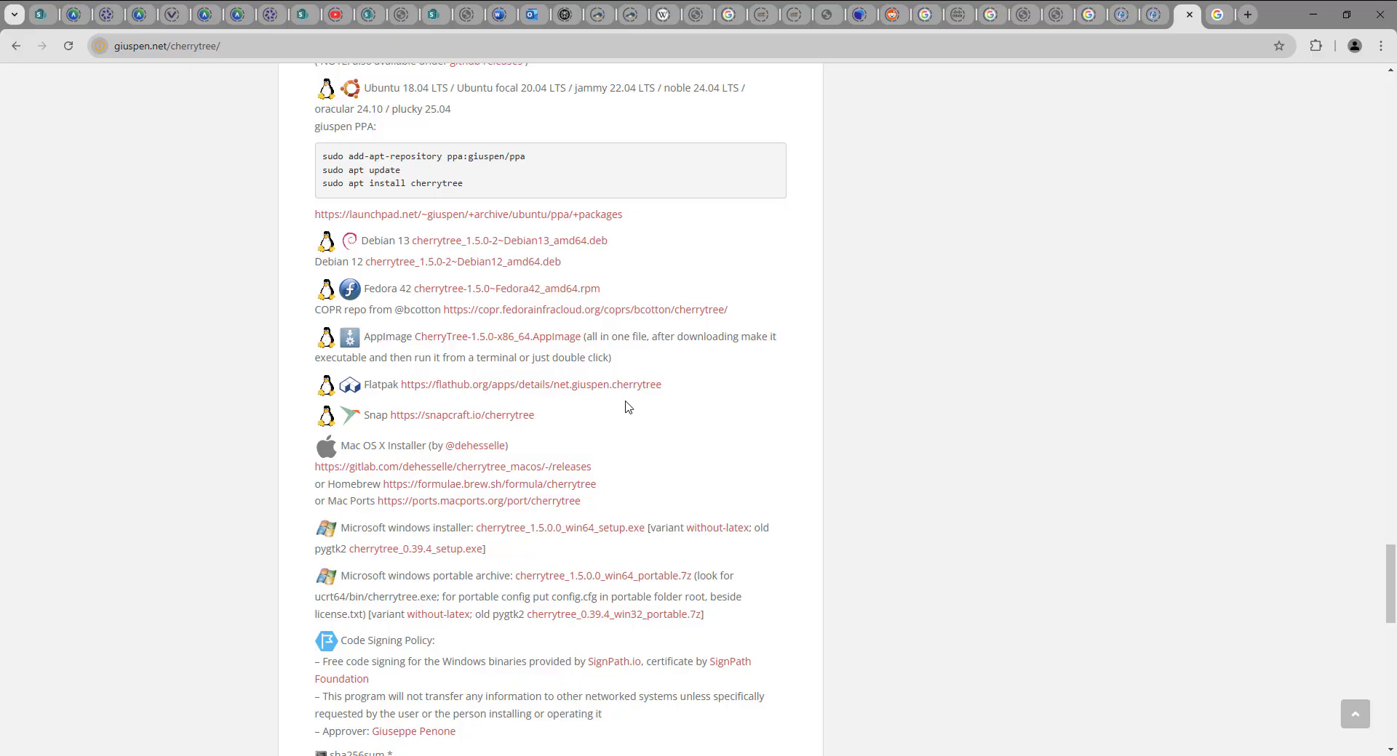
pyautogui.scroll(-2, 399, 364)
pyautogui.scroll(-1, 399, 364)
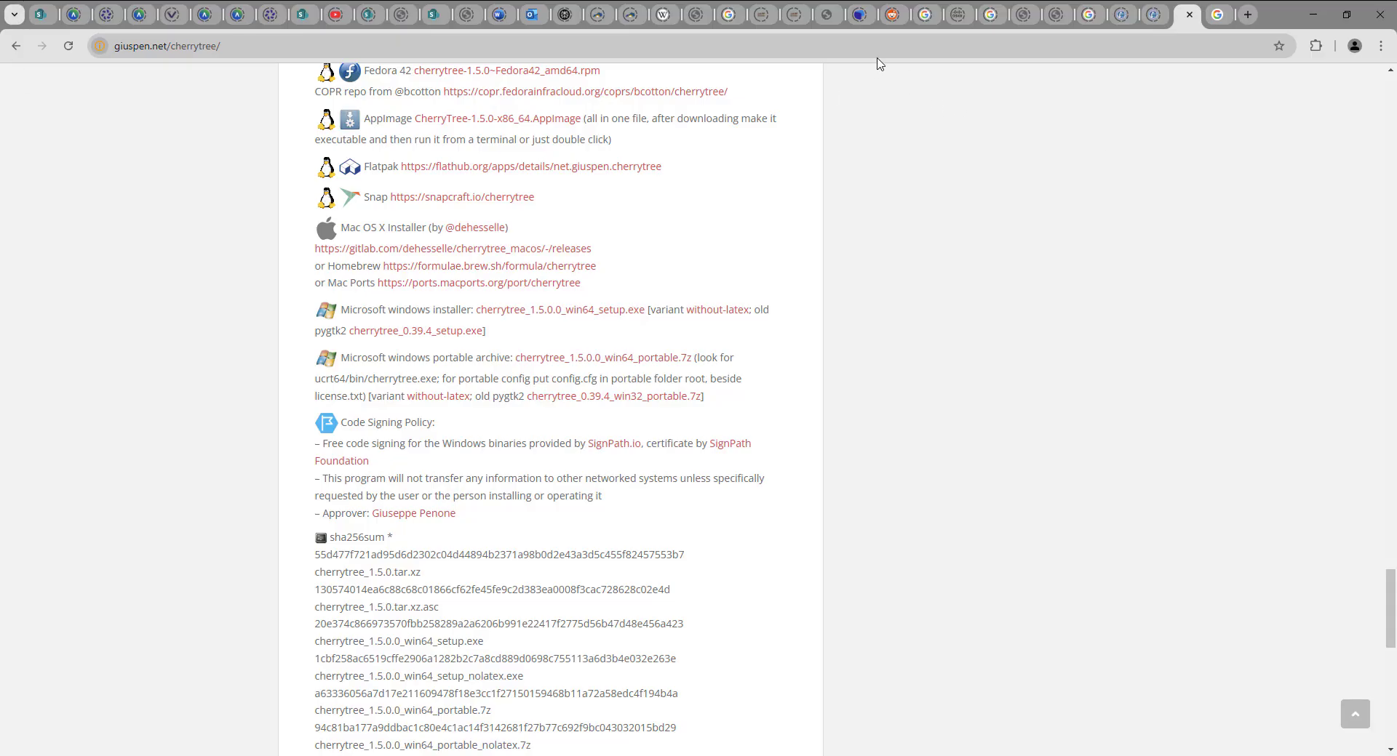
# Switch to CherryTree with the tp.General.Notes.ctb document and view the Search node and its Google child.
pyautogui.moveTo(761, 15)
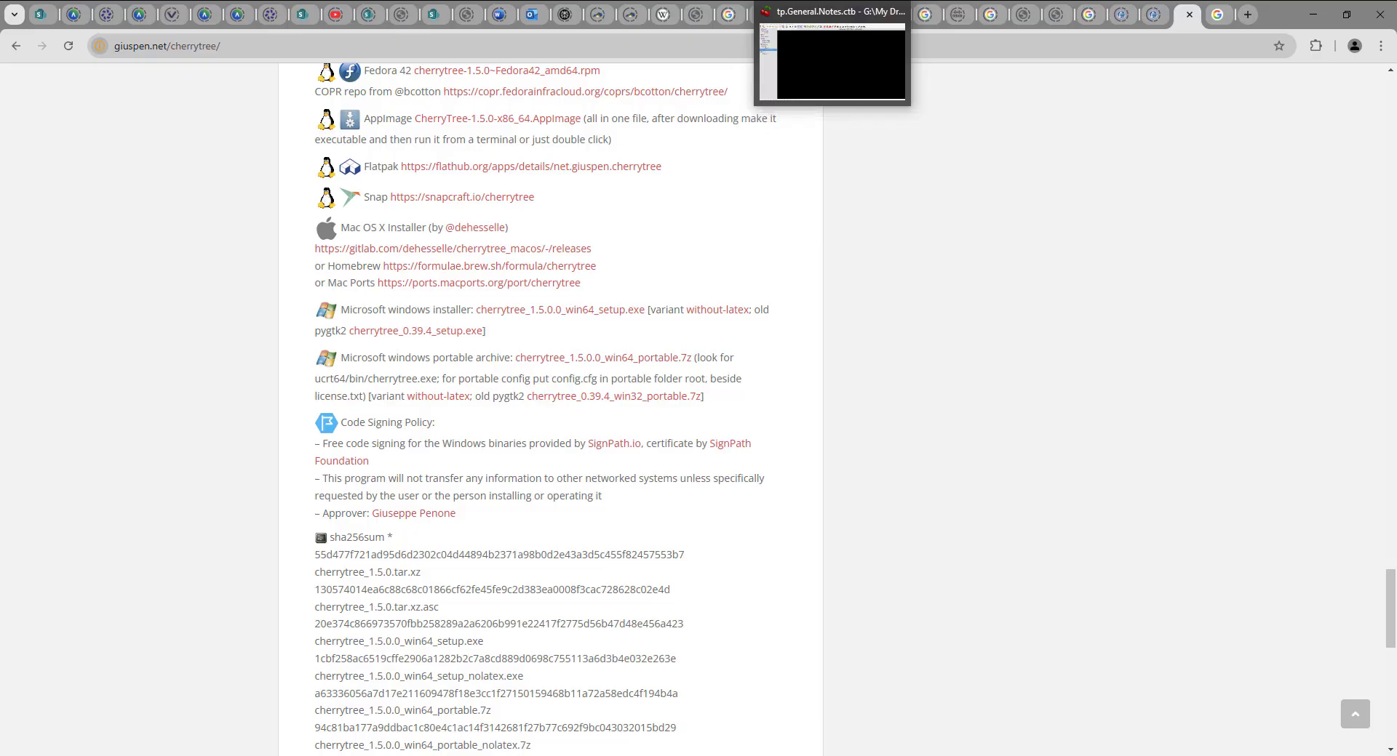
pyautogui.click(762, 15)
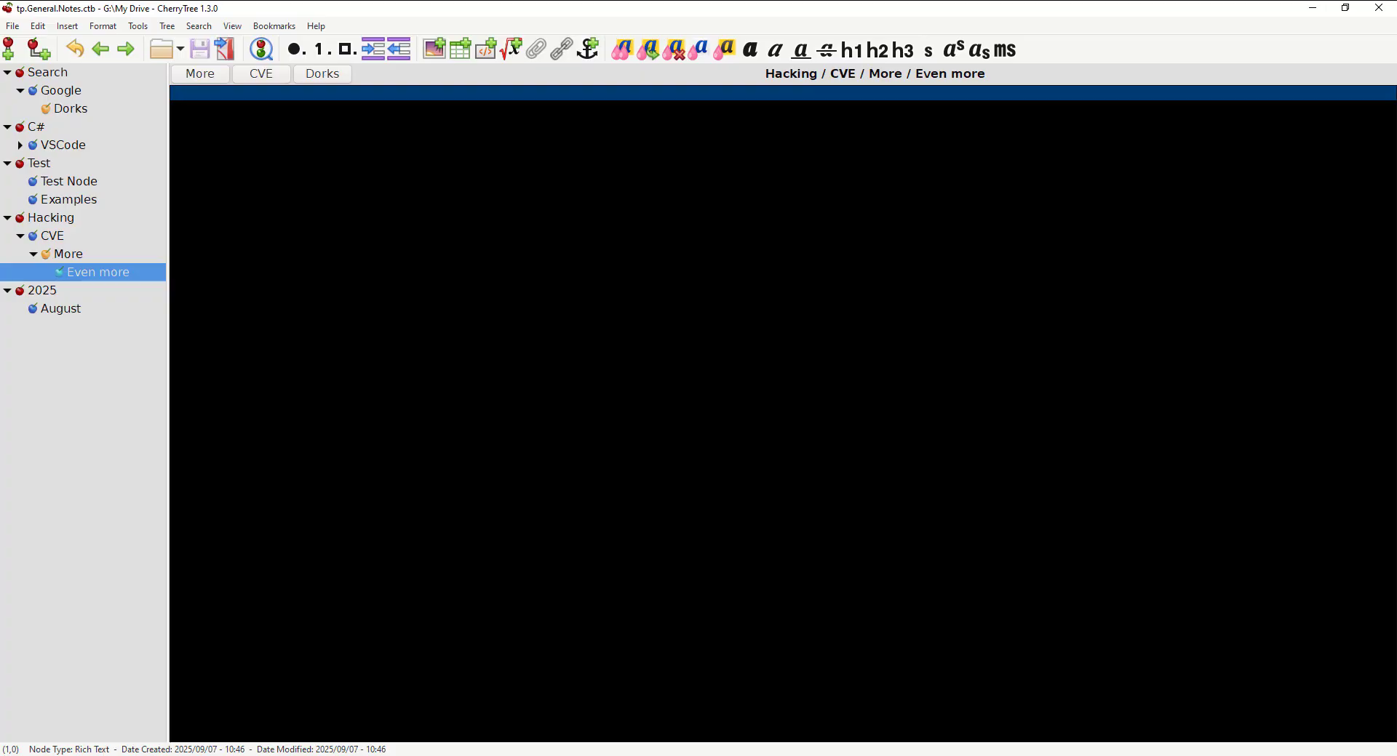
pyautogui.click(51, 77)
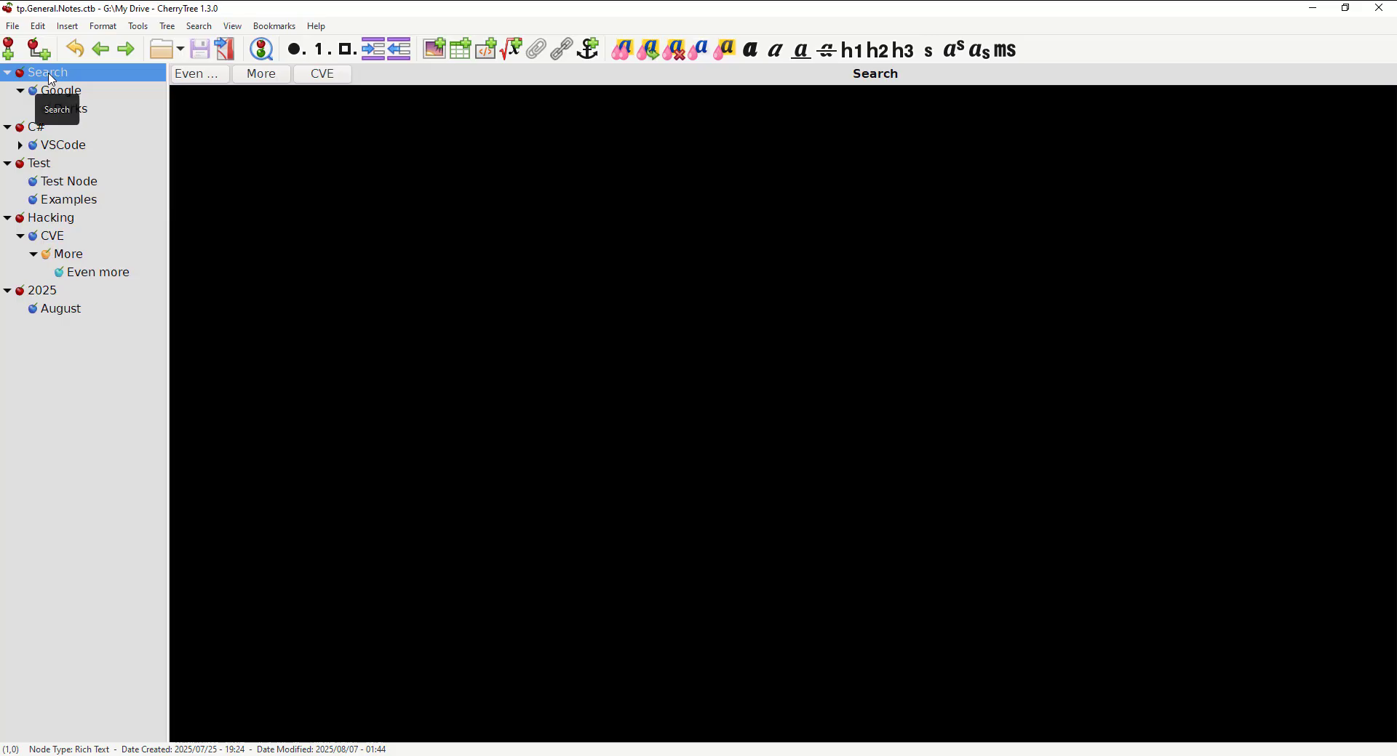
pyautogui.click(58, 92)
# Add a rich text child node named "Child of Dorks" under the Dorks node.
pyautogui.click(70, 112)
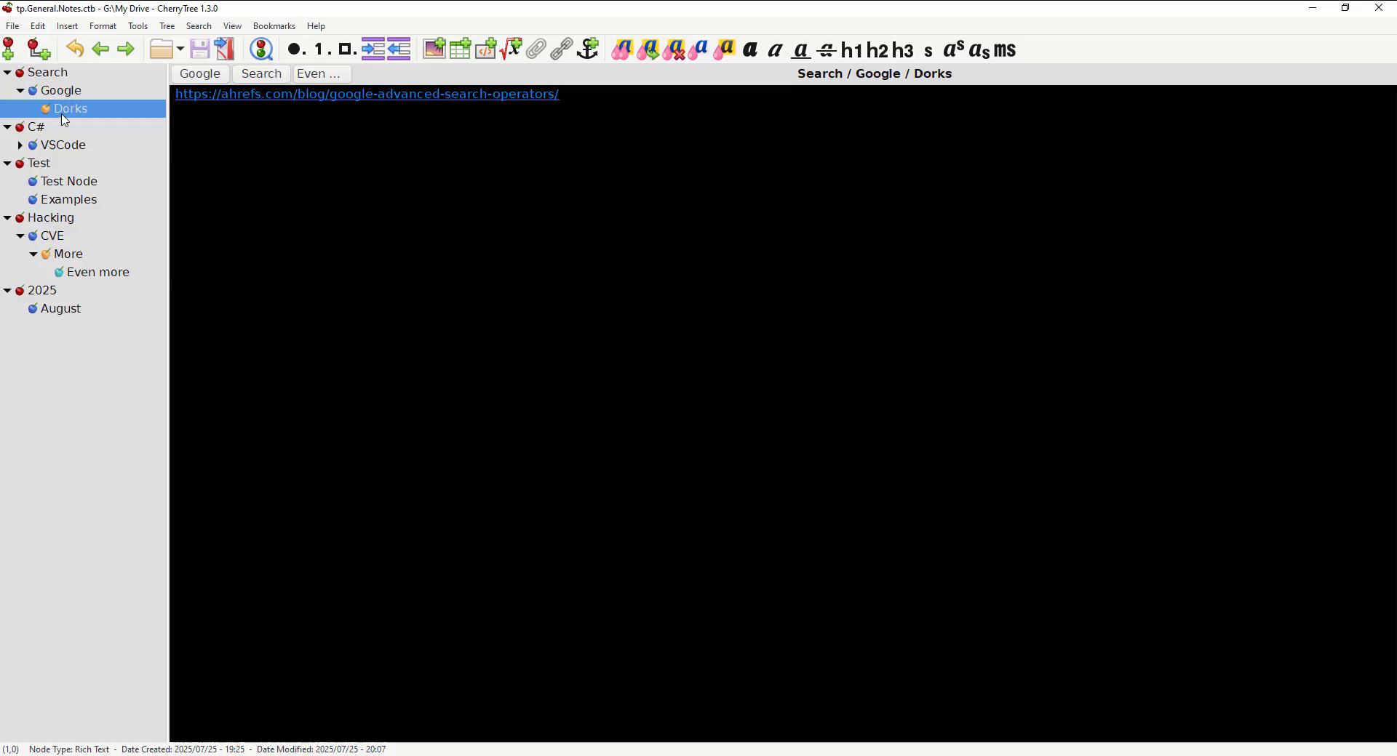
pyautogui.click(39, 51)
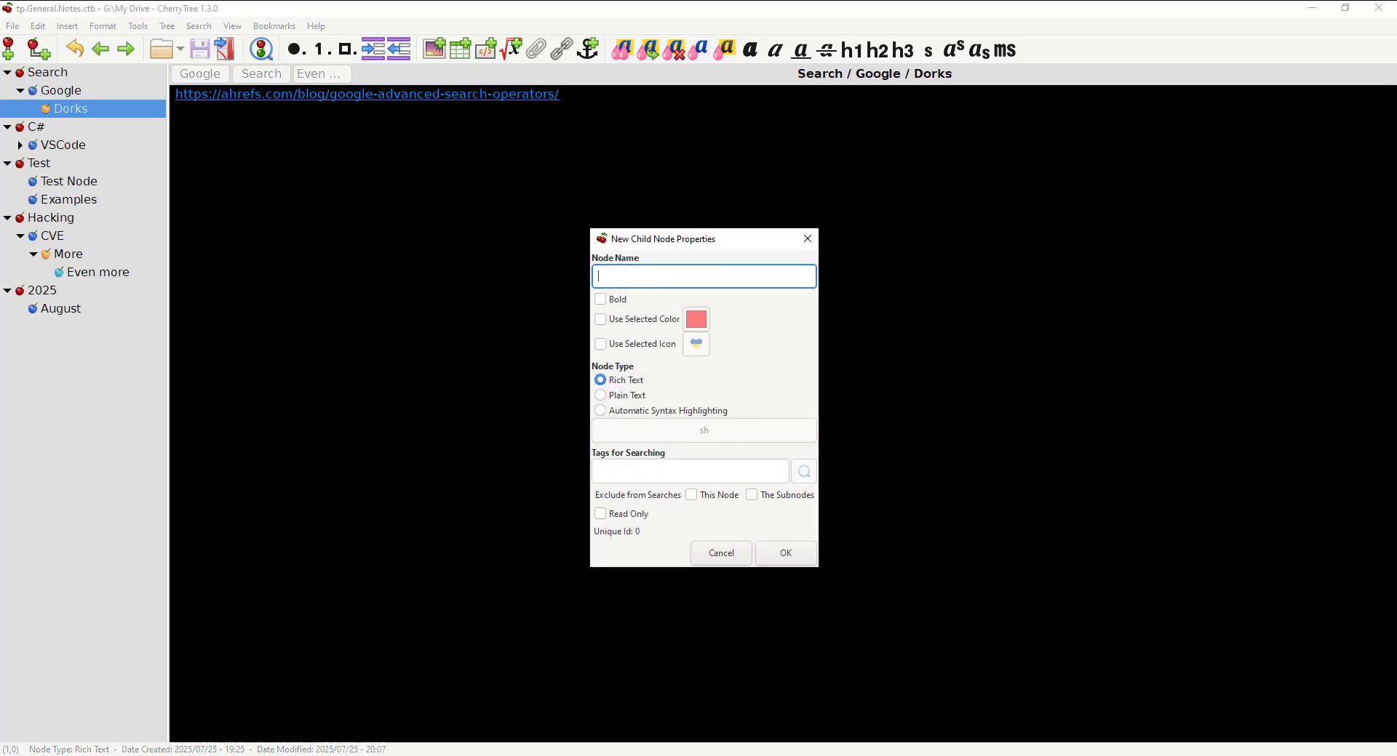
pyautogui.write('Child of Dors')
pyautogui.click(785, 553)
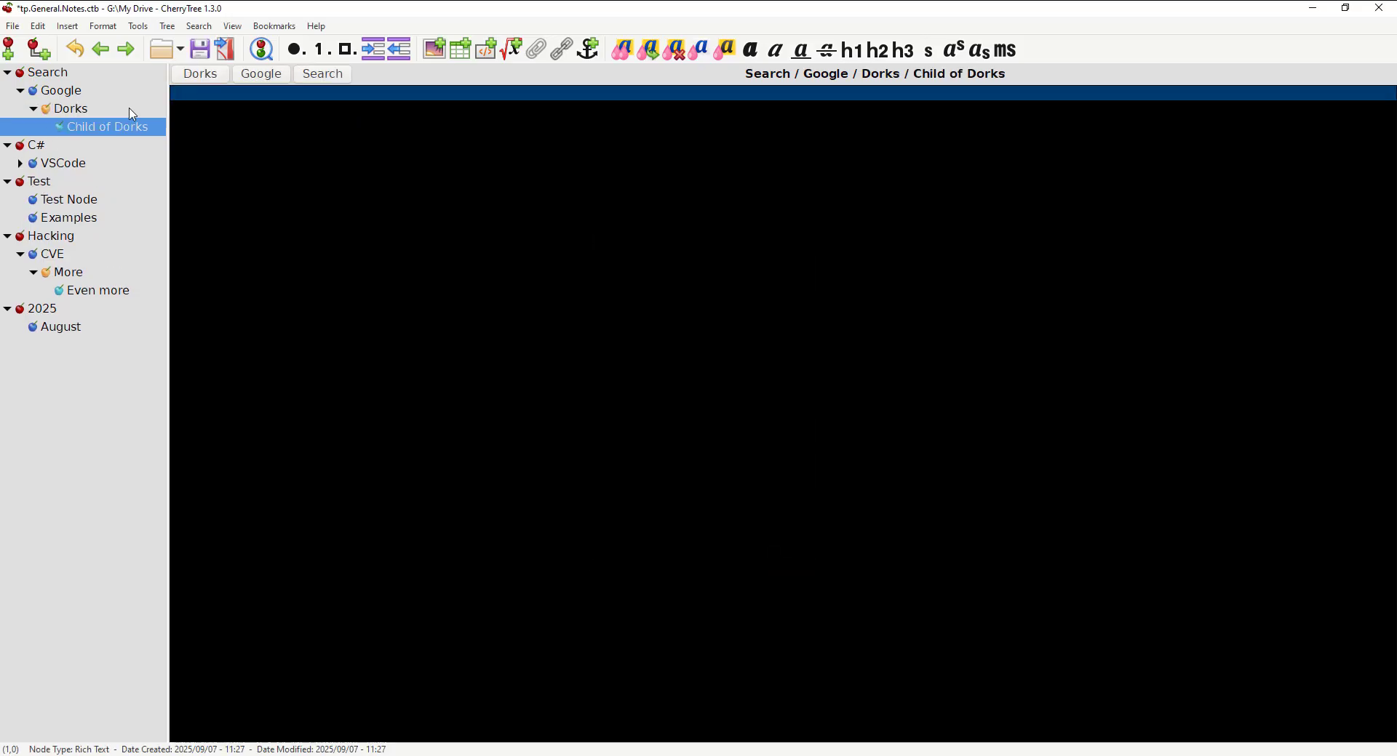
pyautogui.click(104, 128)
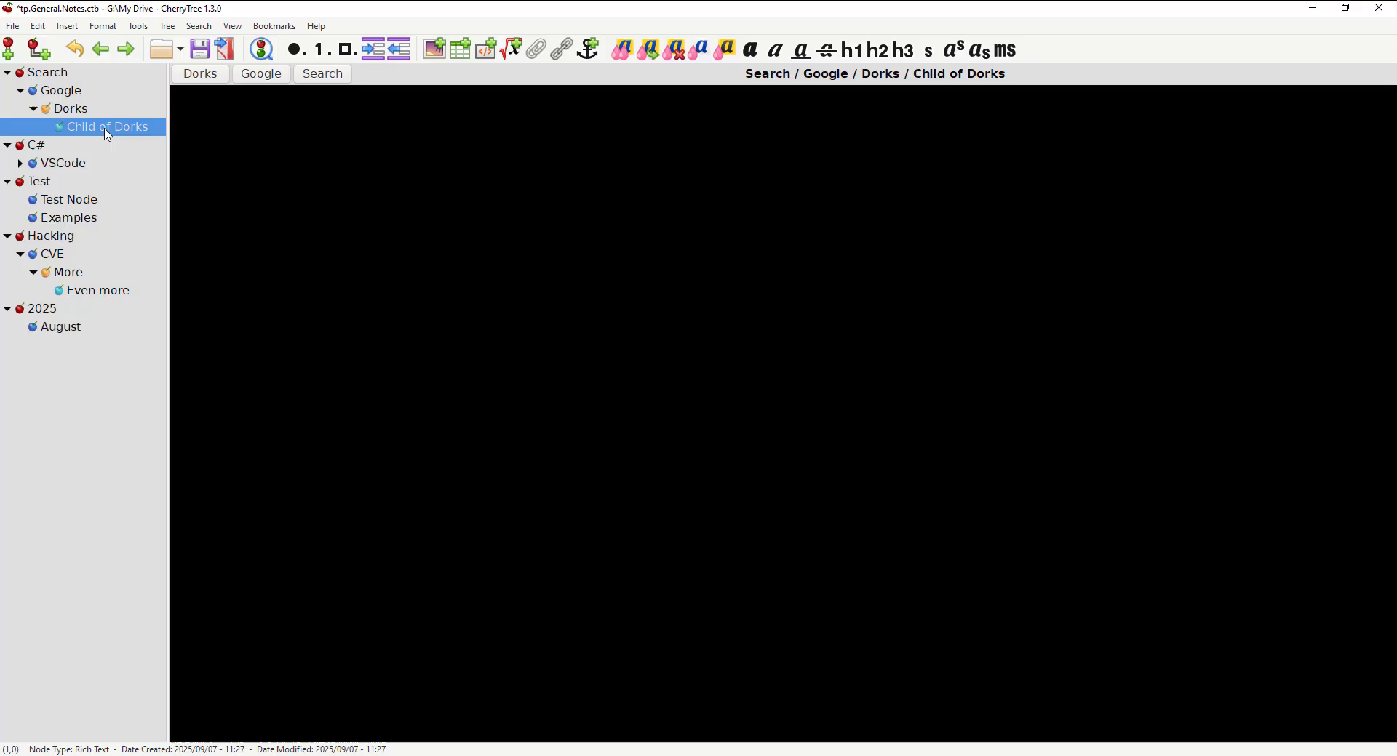
# Open the ahrefs Google search operators link stored in the Dorks node and skim the article.
pyautogui.click(72, 113)
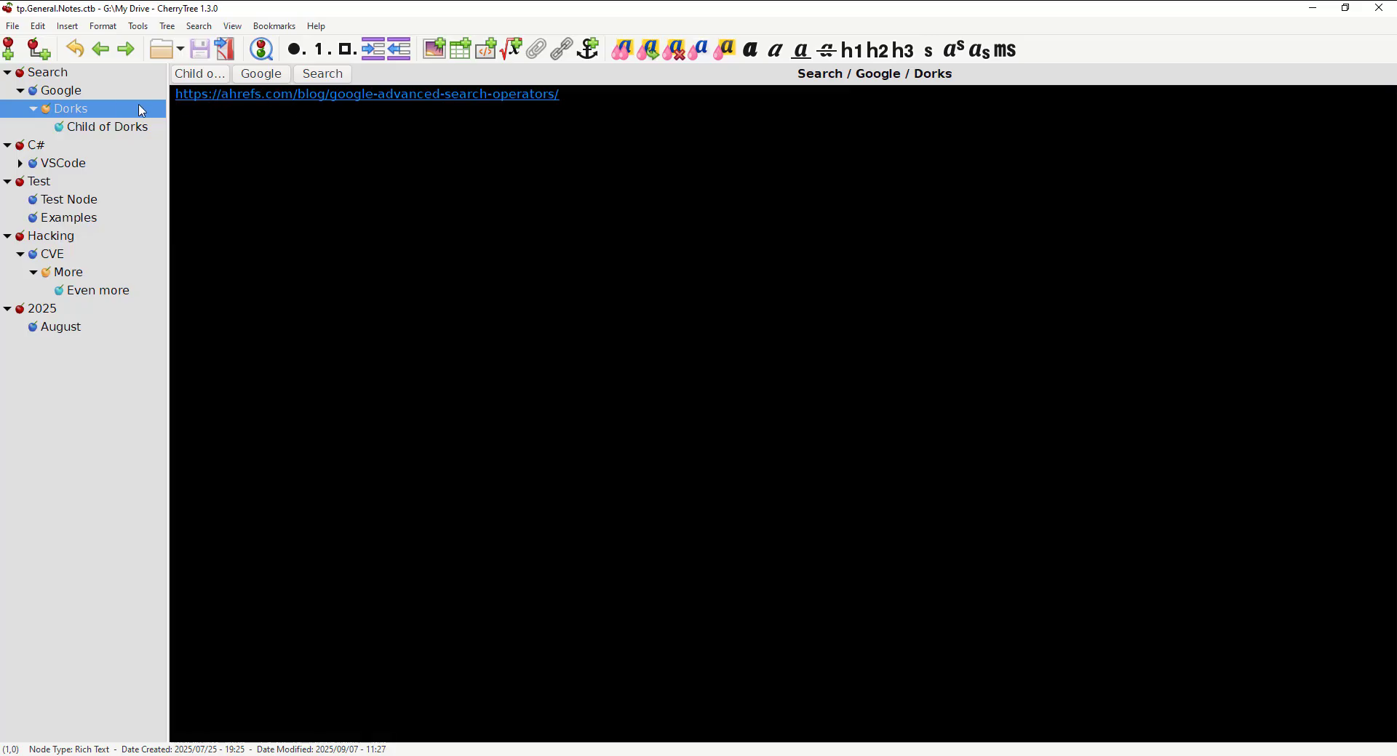
pyautogui.click(364, 94)
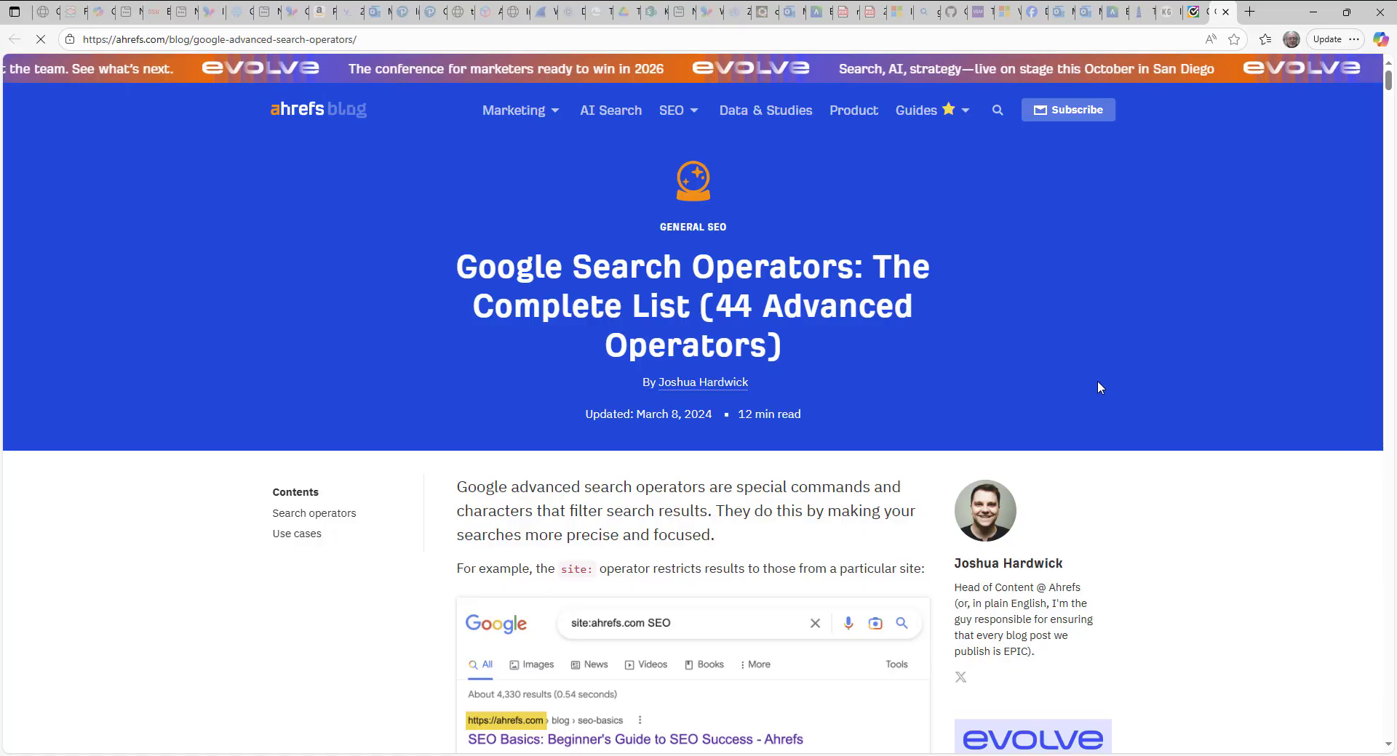
pyautogui.scroll(-1, 681, 436)
pyautogui.scroll(-8, 684, 407)
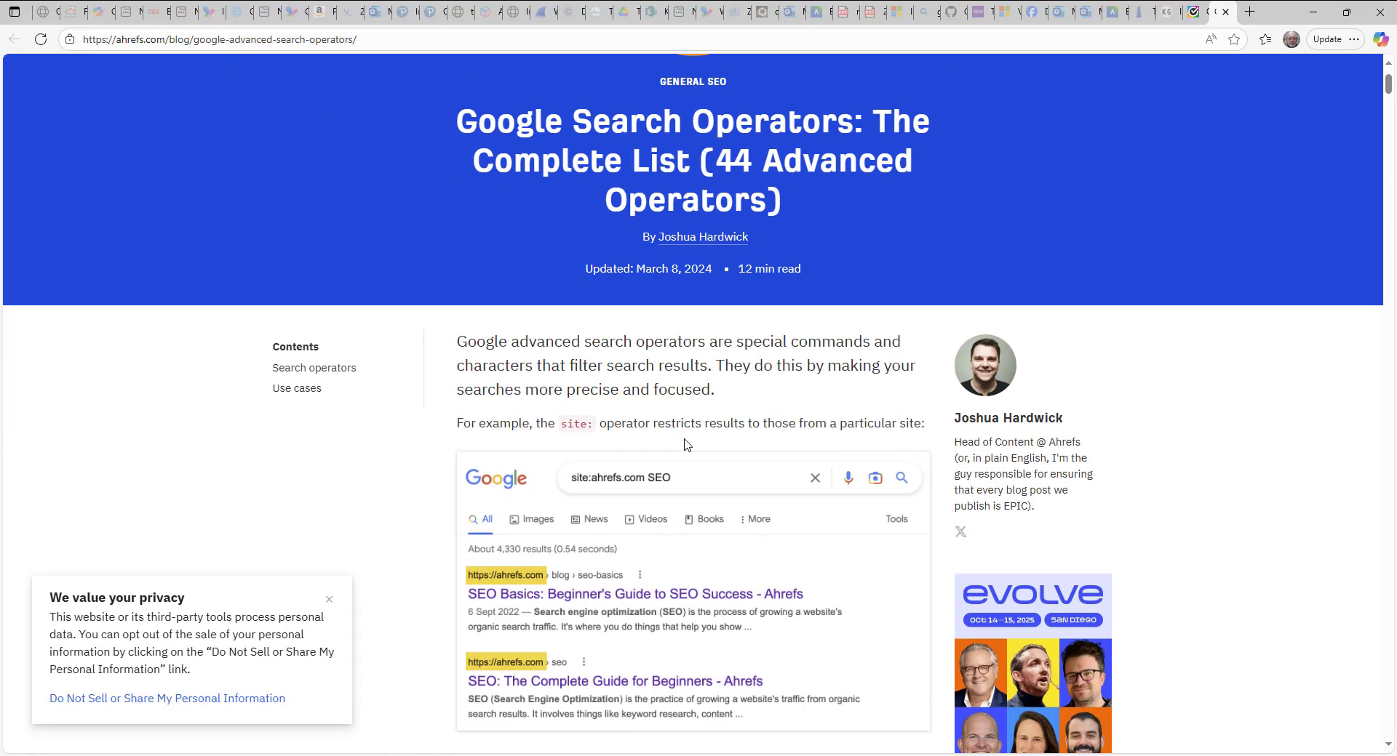
pyautogui.scroll(10, 808, 289)
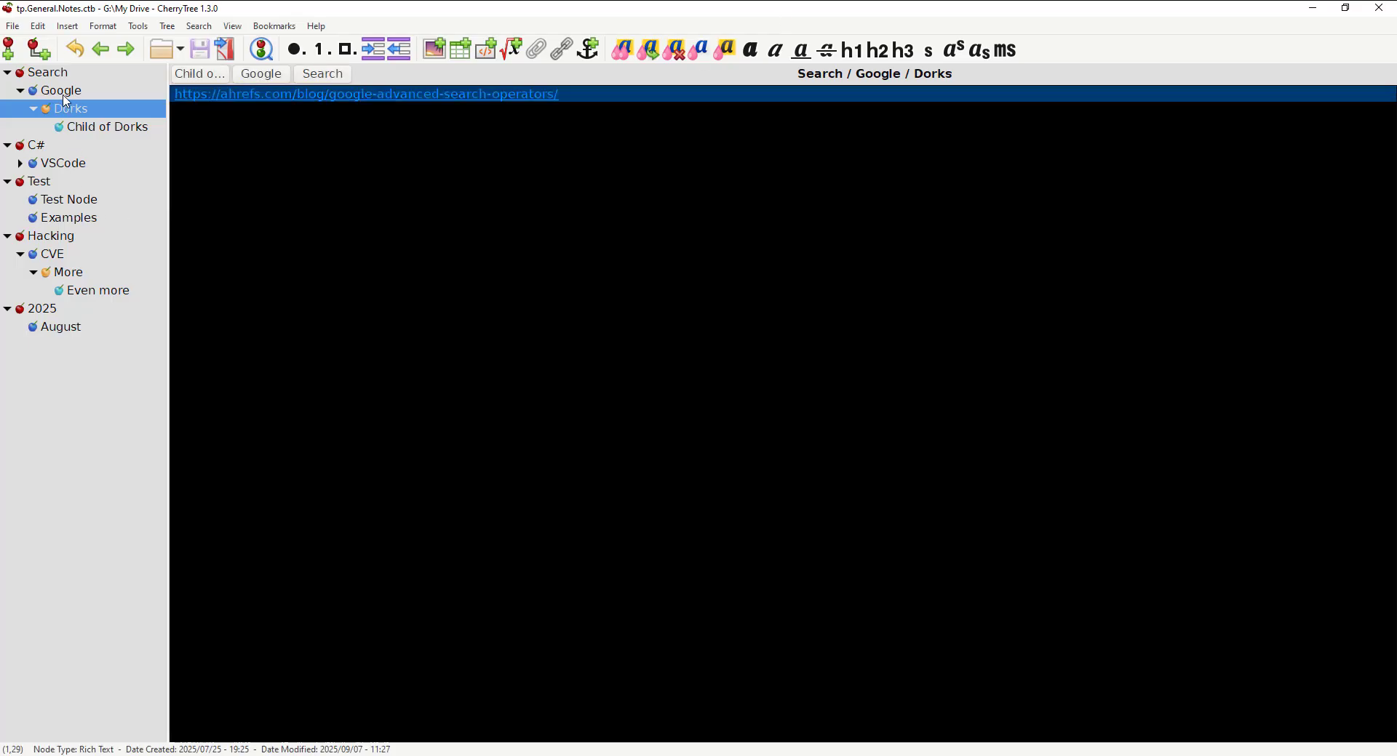
# View the Google and Hacking nodes and review the commands available for a node and for its note text.
pyautogui.click(63, 93)
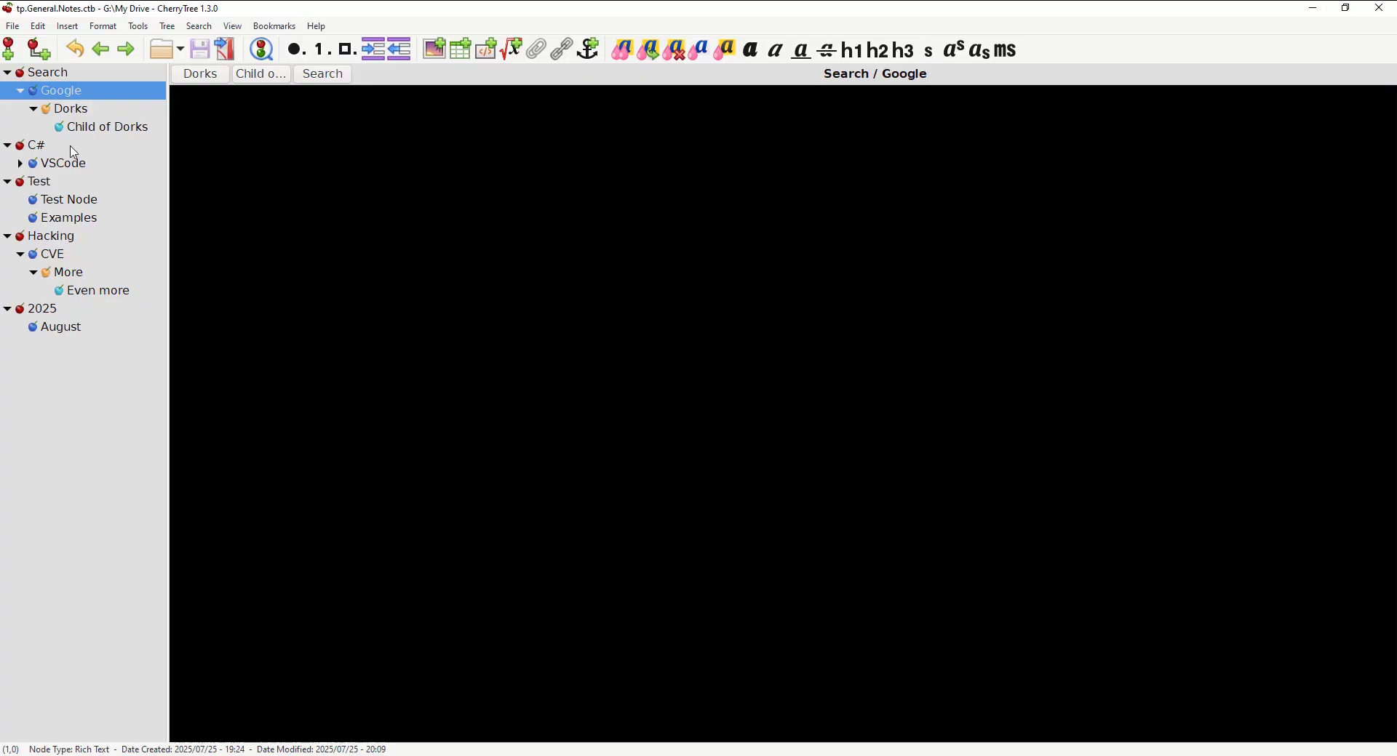
pyautogui.click(57, 240)
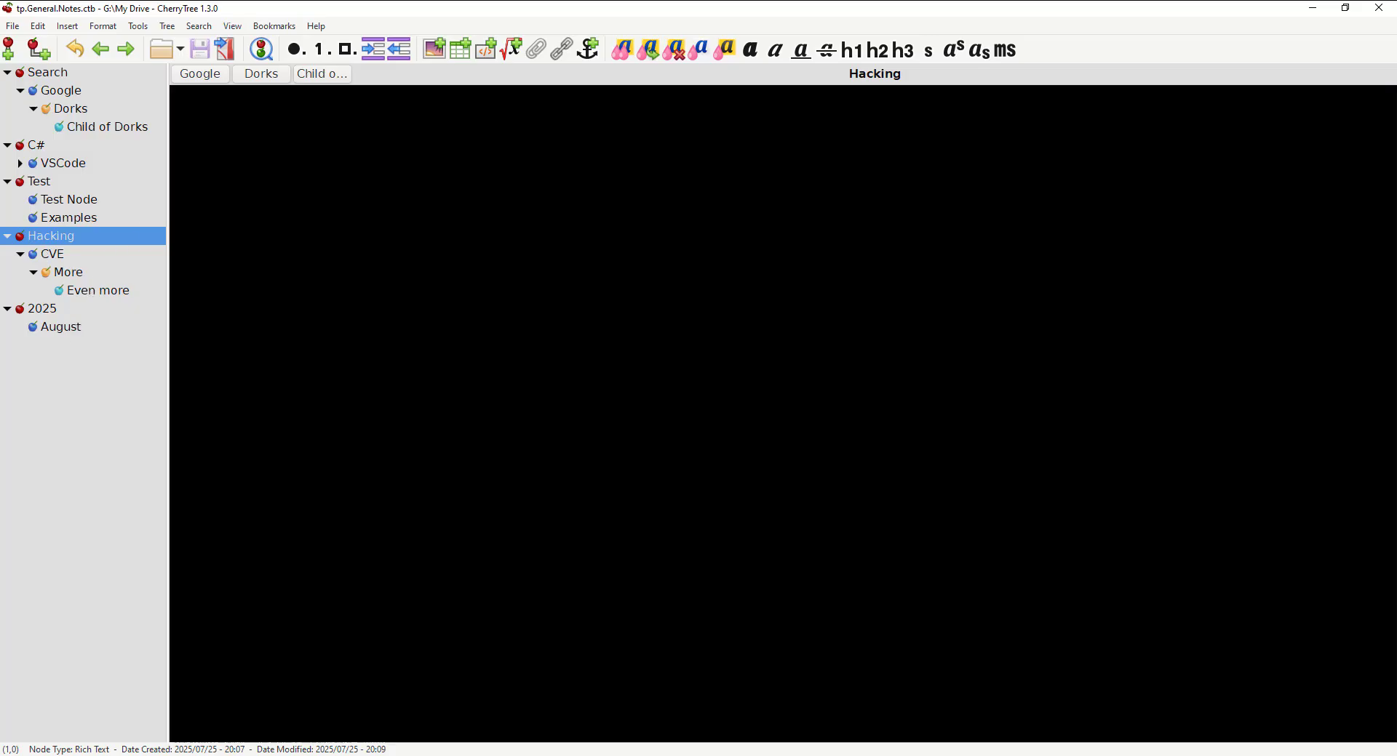
pyautogui.rightClick(58, 242)
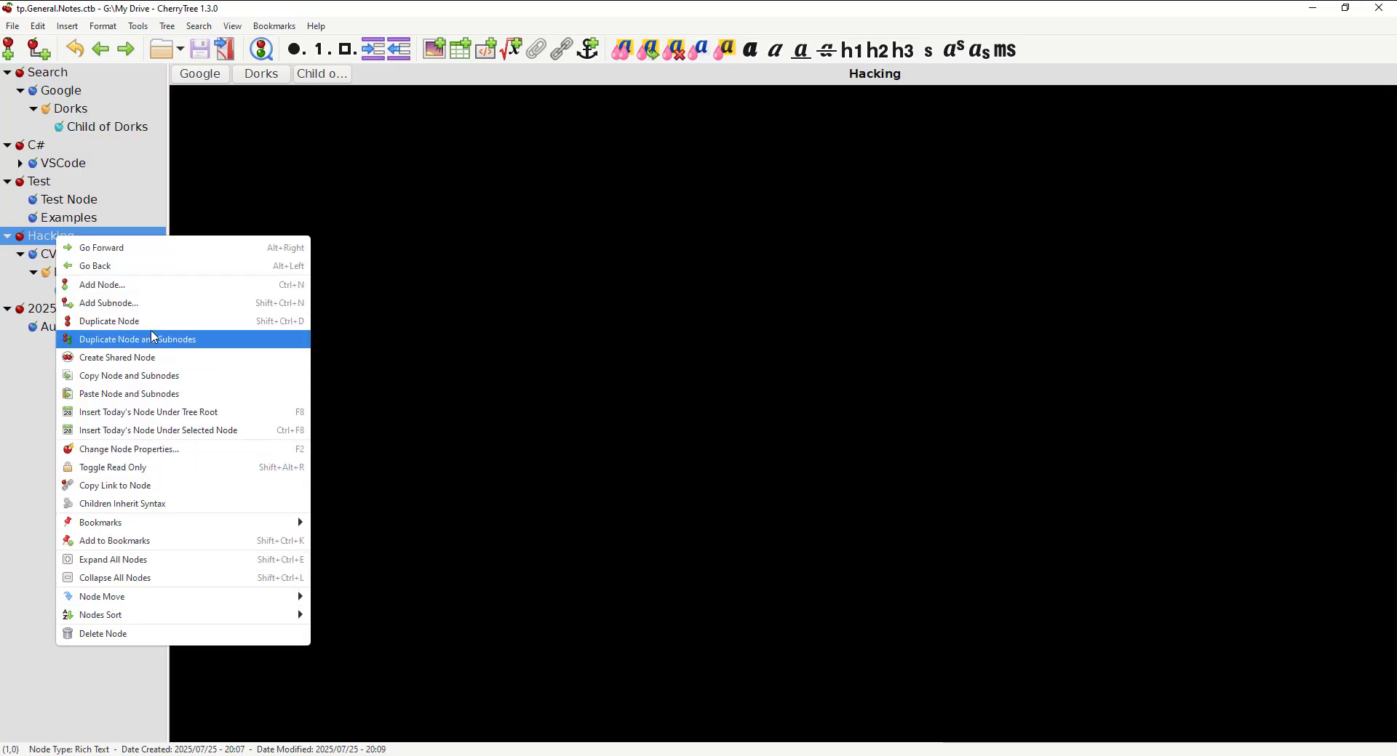
pyautogui.click(487, 206)
pyautogui.rightClick(489, 207)
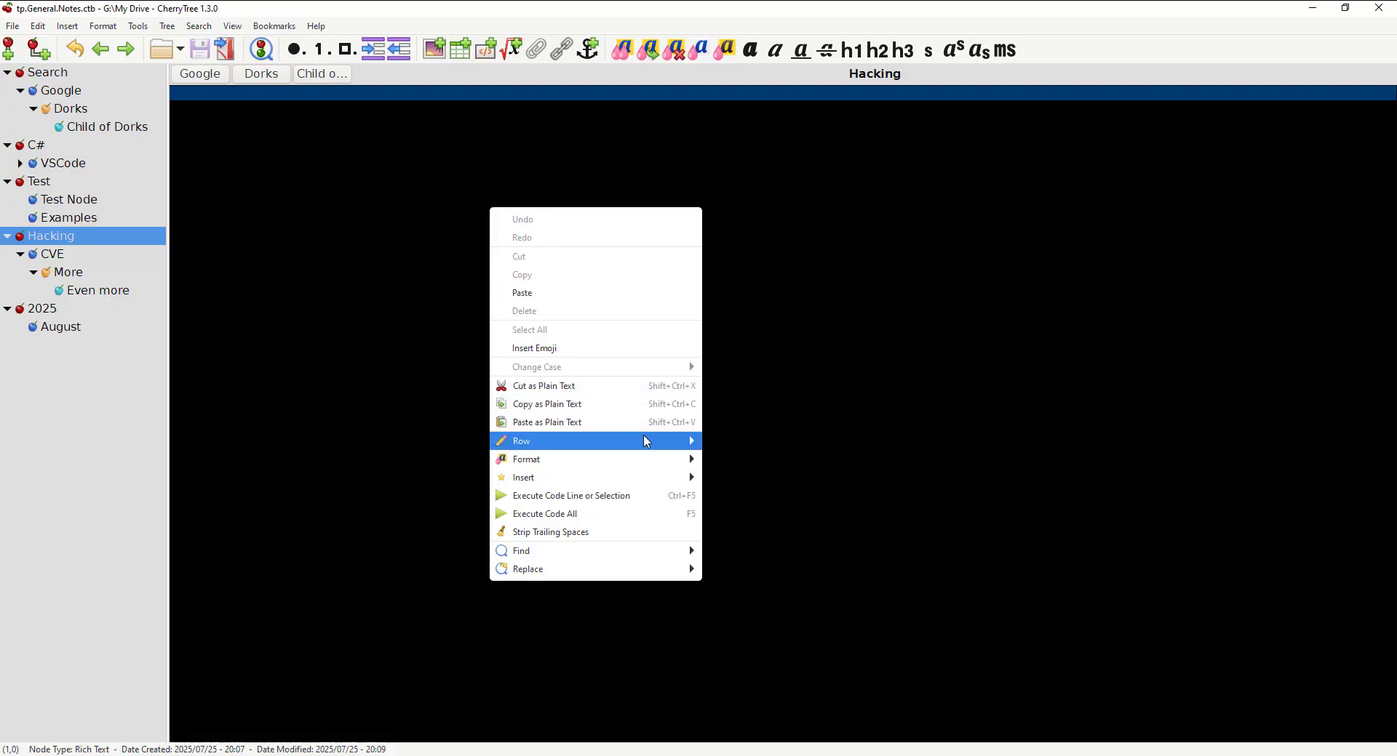
pyautogui.moveTo(621, 466)
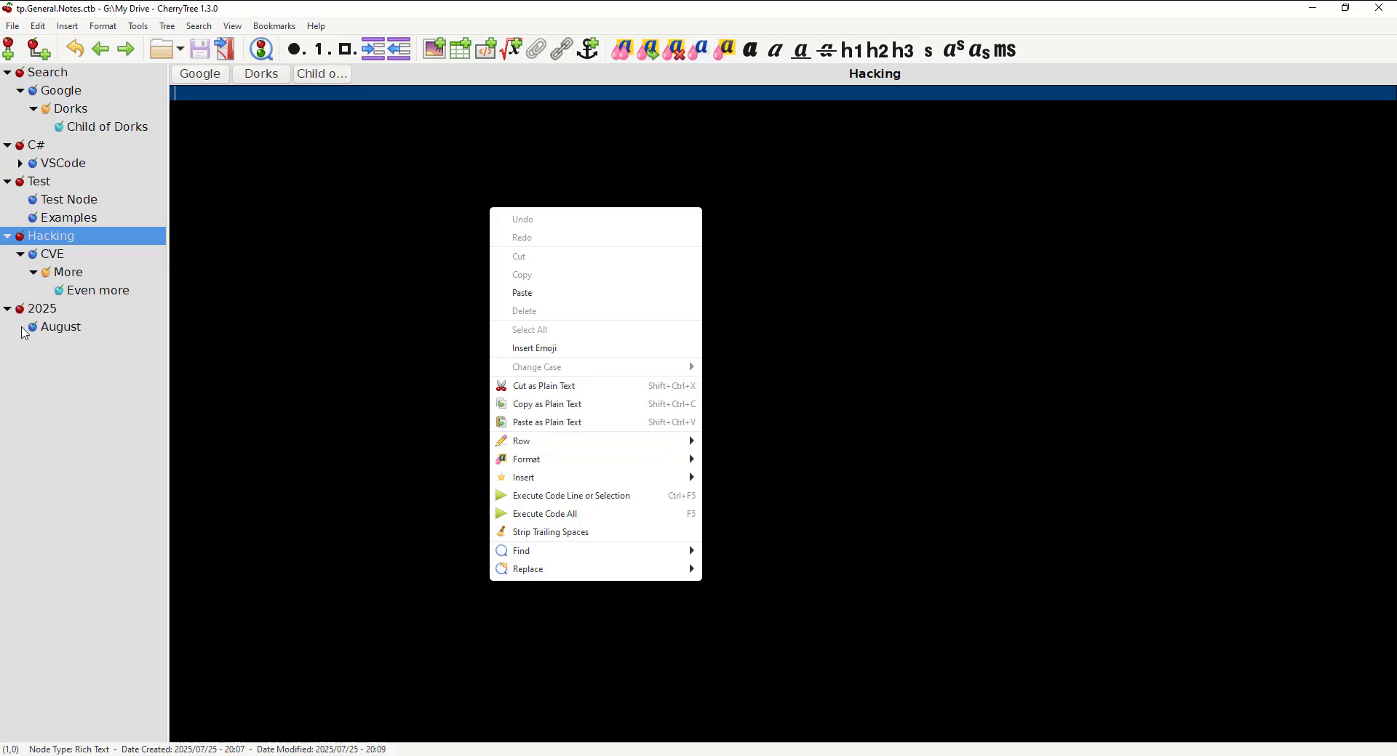
# Add a top-level rich text node named "Networking" after the 2025 node.
pyautogui.click(36, 310)
pyautogui.click(36, 310)
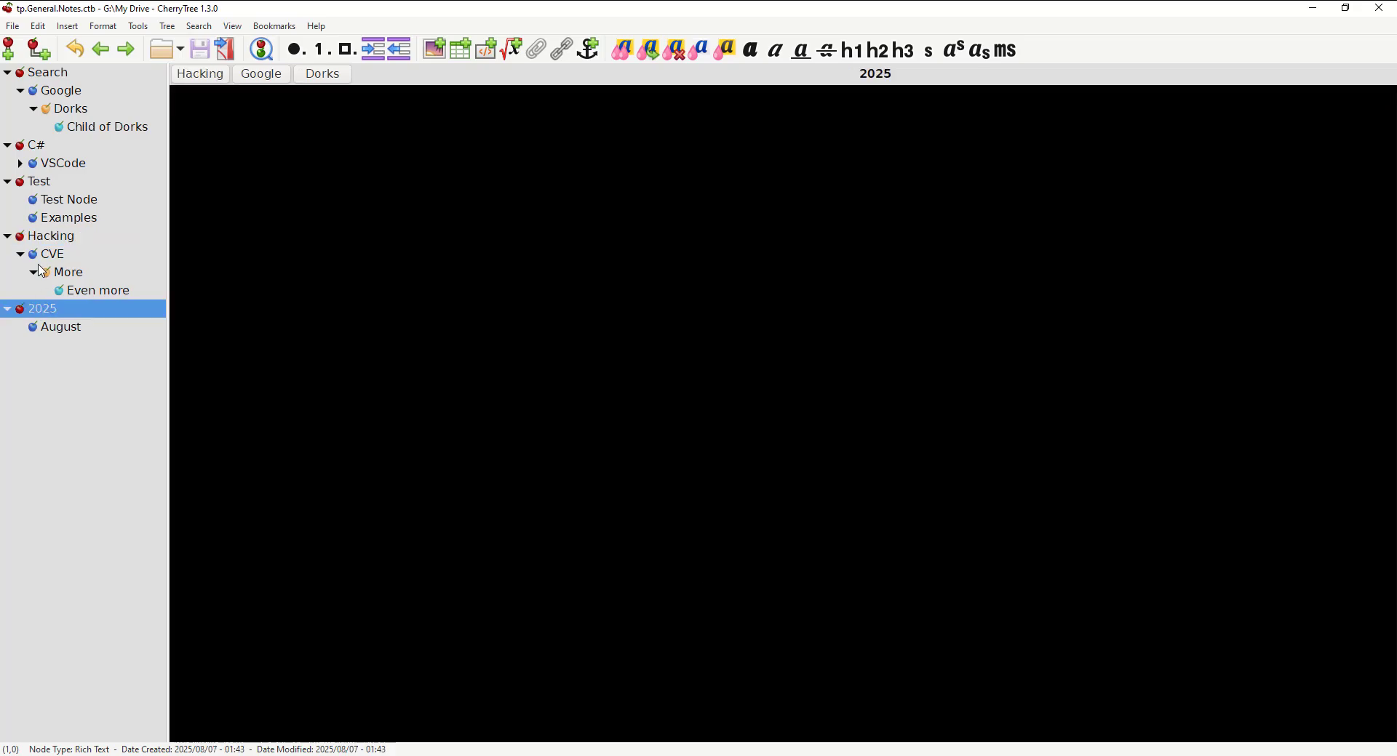
pyautogui.click(9, 53)
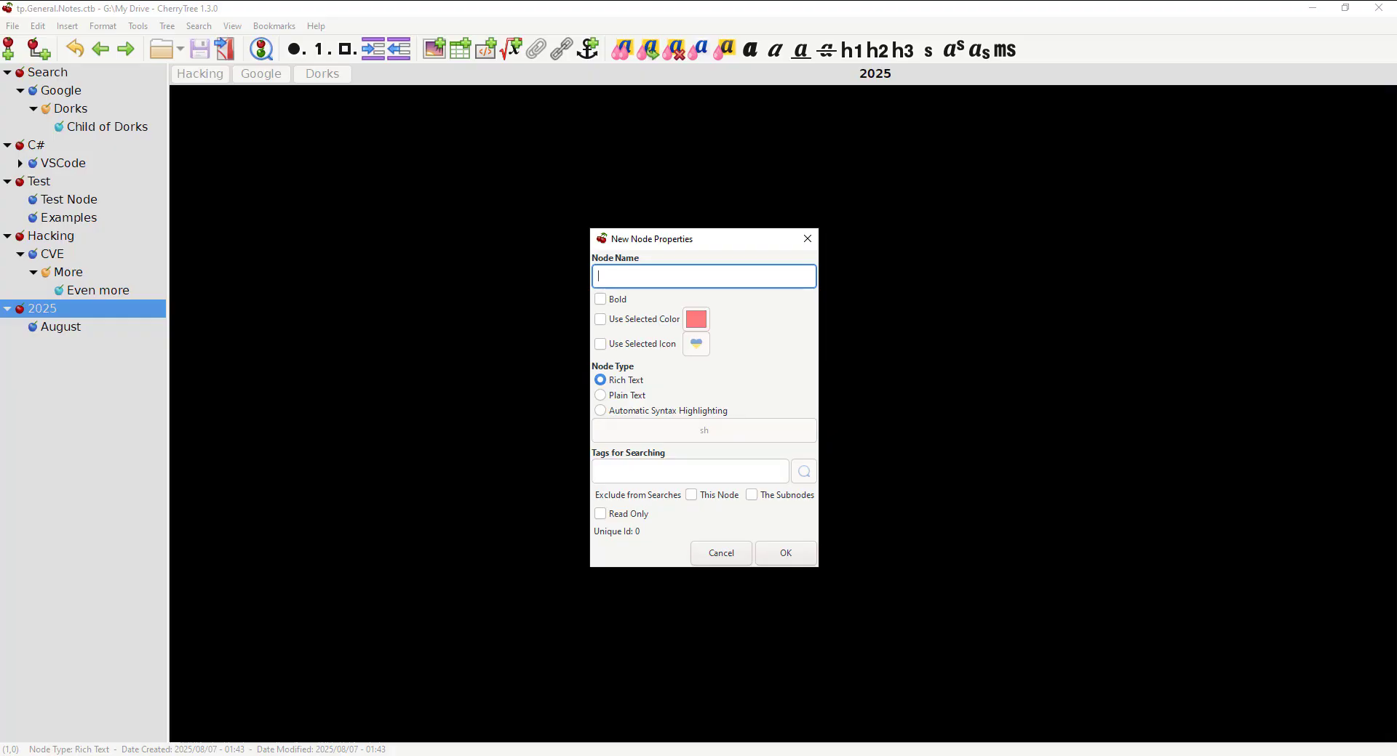
pyautogui.write('Networki')
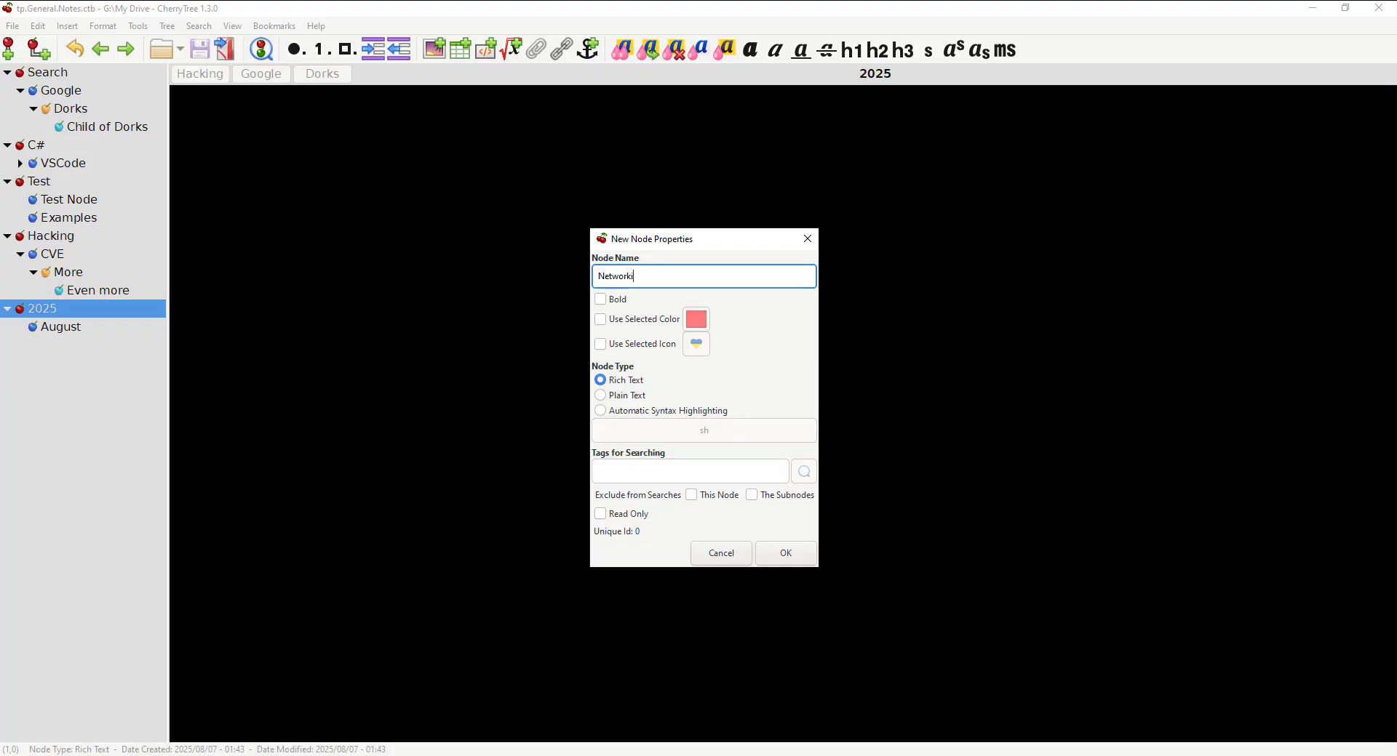
pyautogui.write('ng')
pyautogui.press('Return')
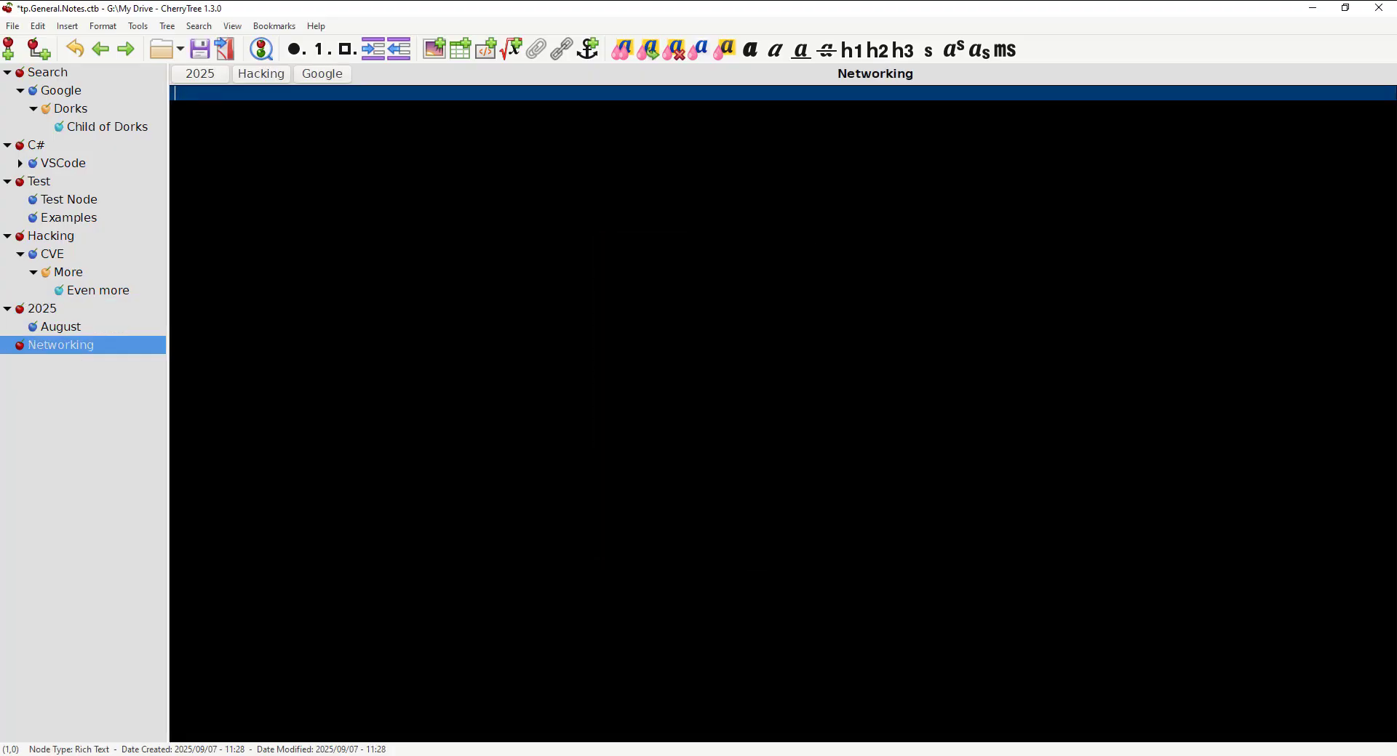
# Add a rich text child node named "Services" under the Networking node.
pyautogui.click(69, 352)
pyautogui.click(39, 48)
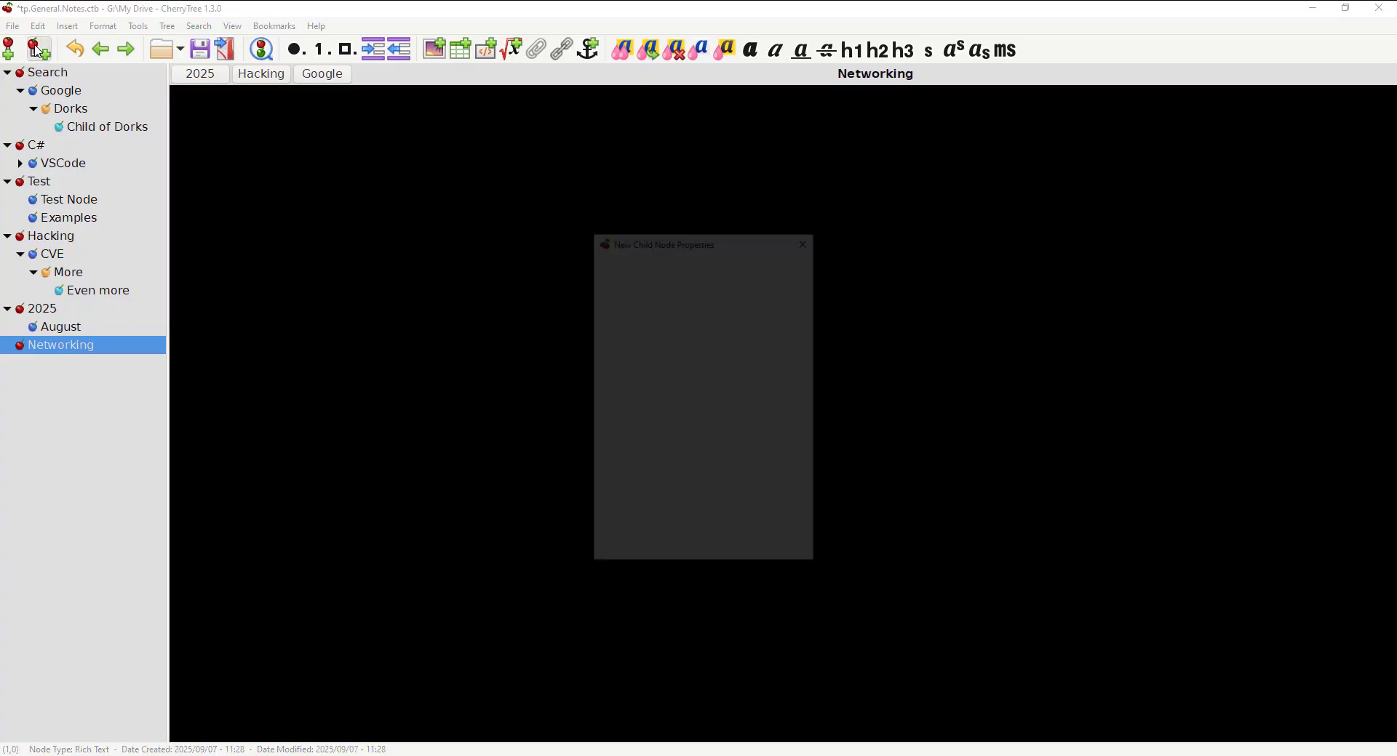
pyautogui.write('Services')
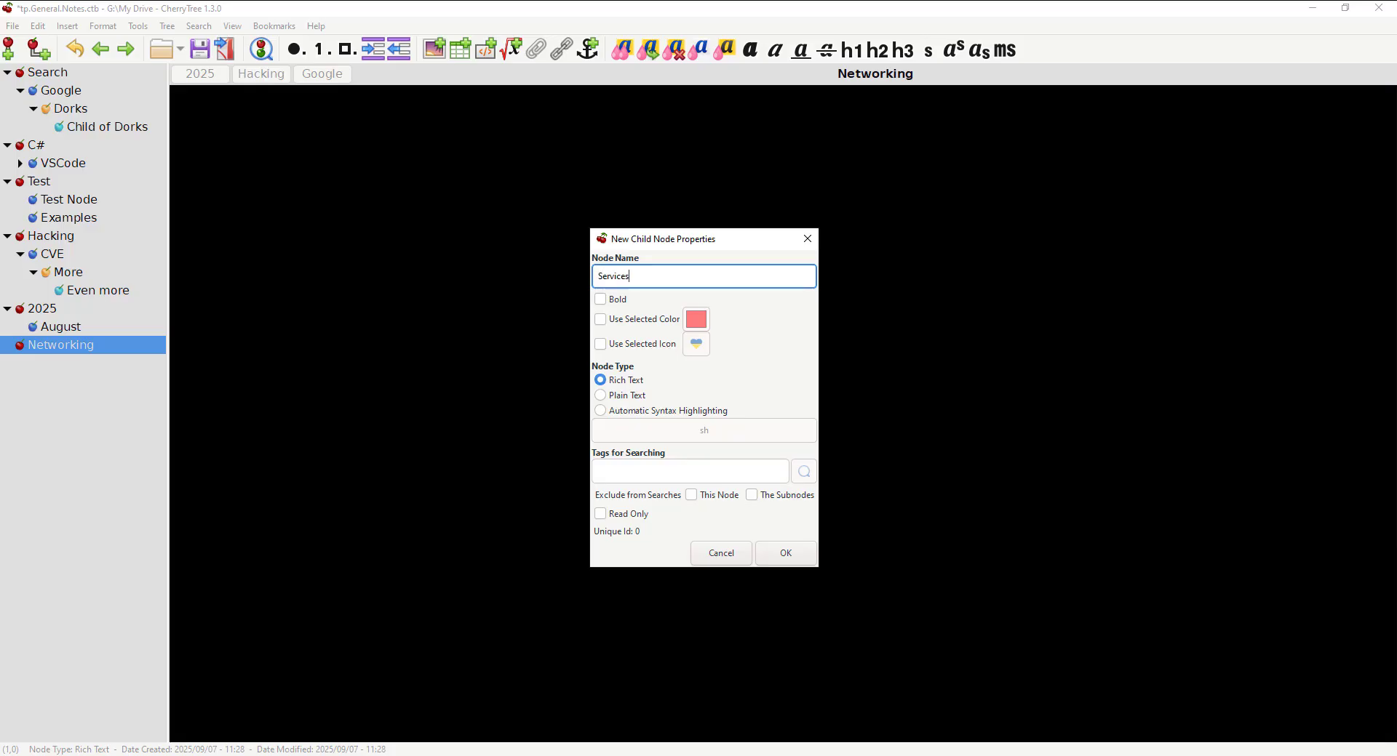
pyautogui.press('Return')
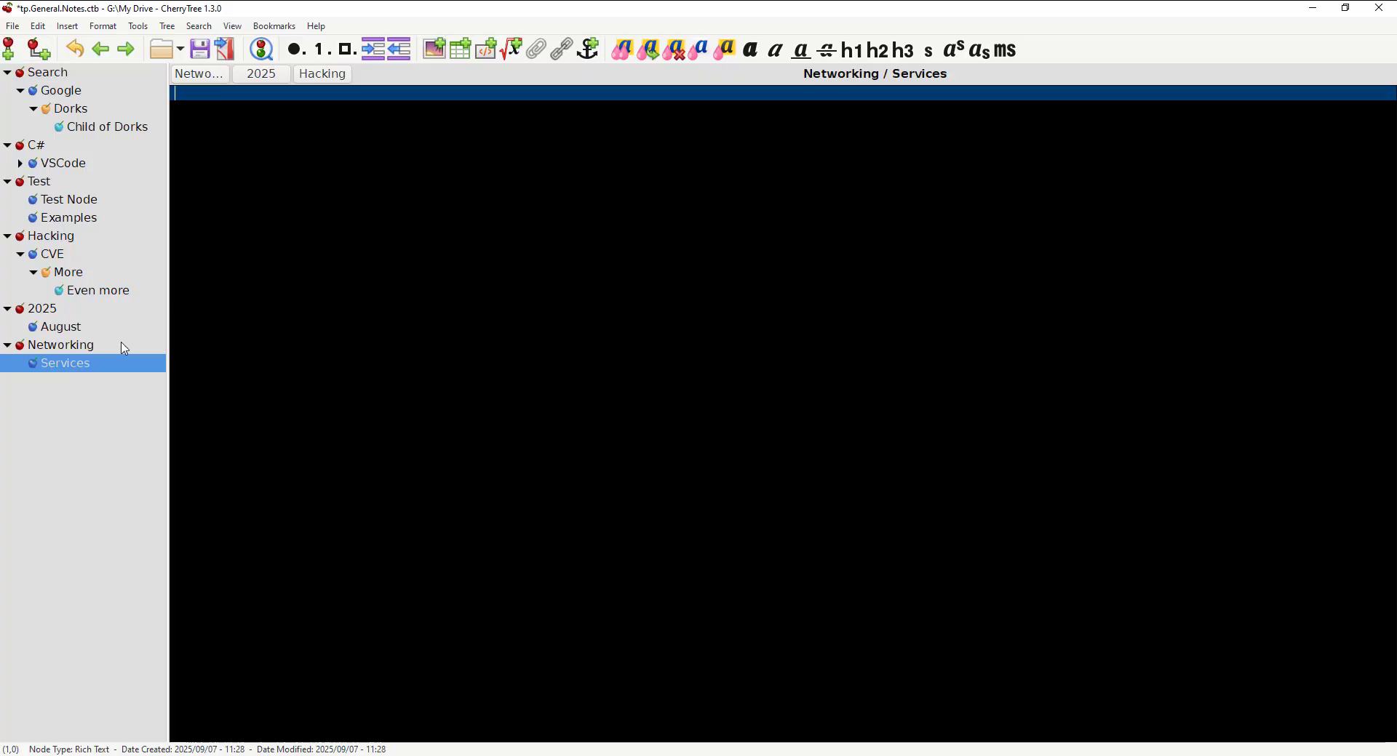
# Add a rich text child node named "DHCP" under the Services node.
pyautogui.rightClick(66, 370)
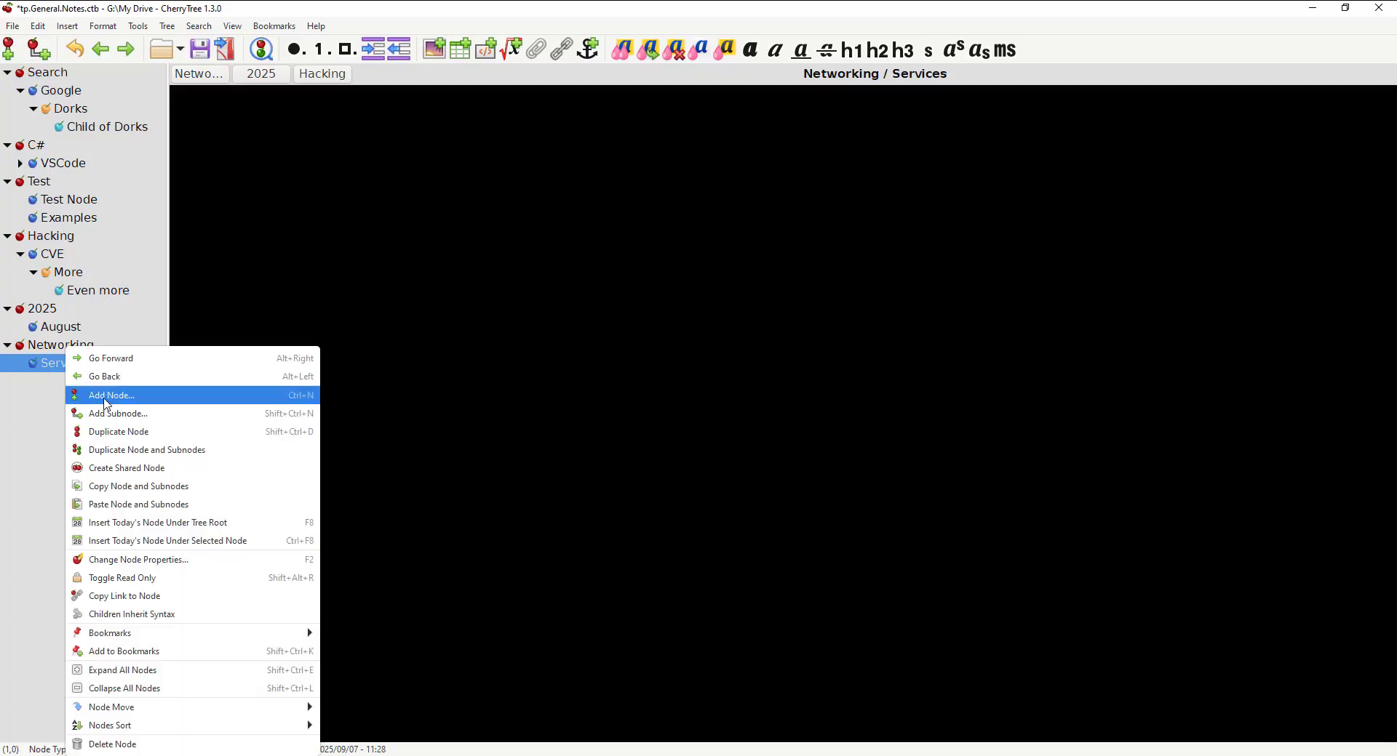
pyautogui.click(116, 416)
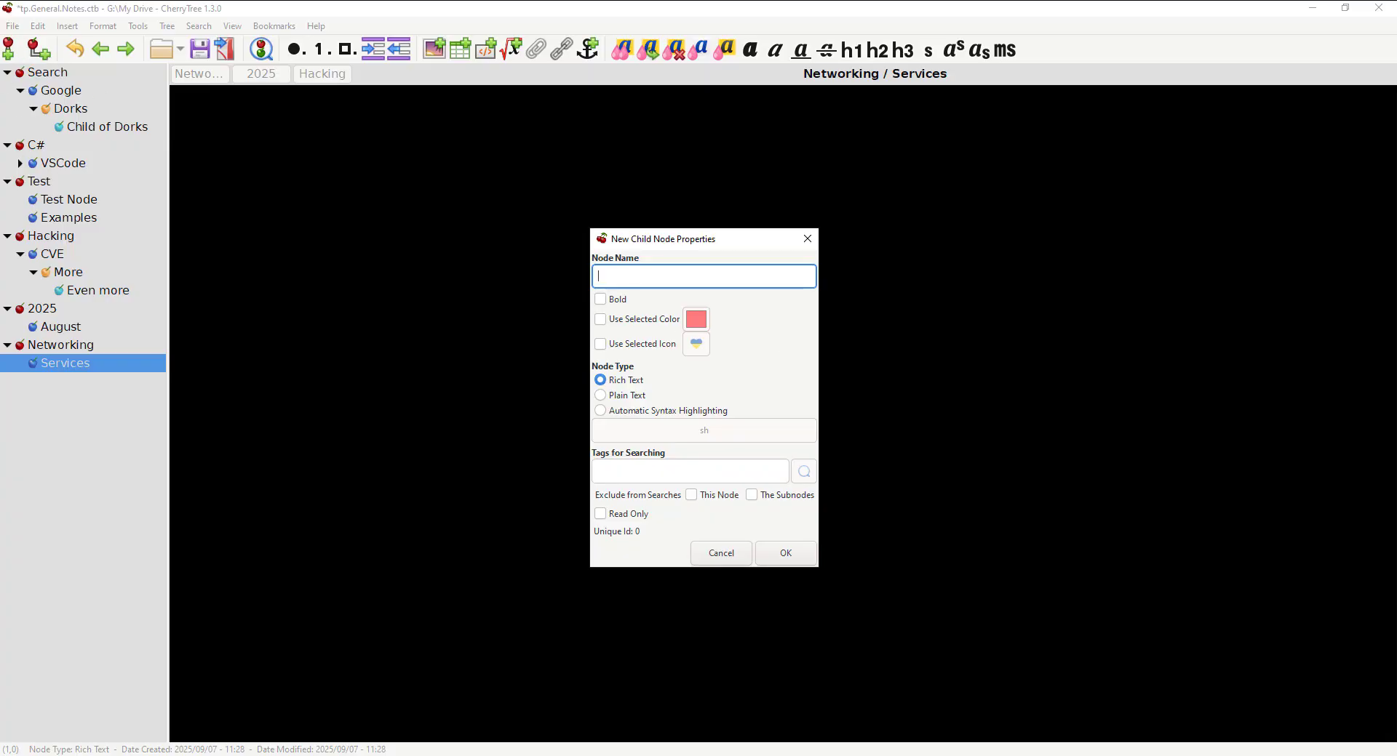
pyautogui.write('H')
pyautogui.press('BackSpace')
pyautogui.write('DHCP')
pyautogui.click(789, 554)
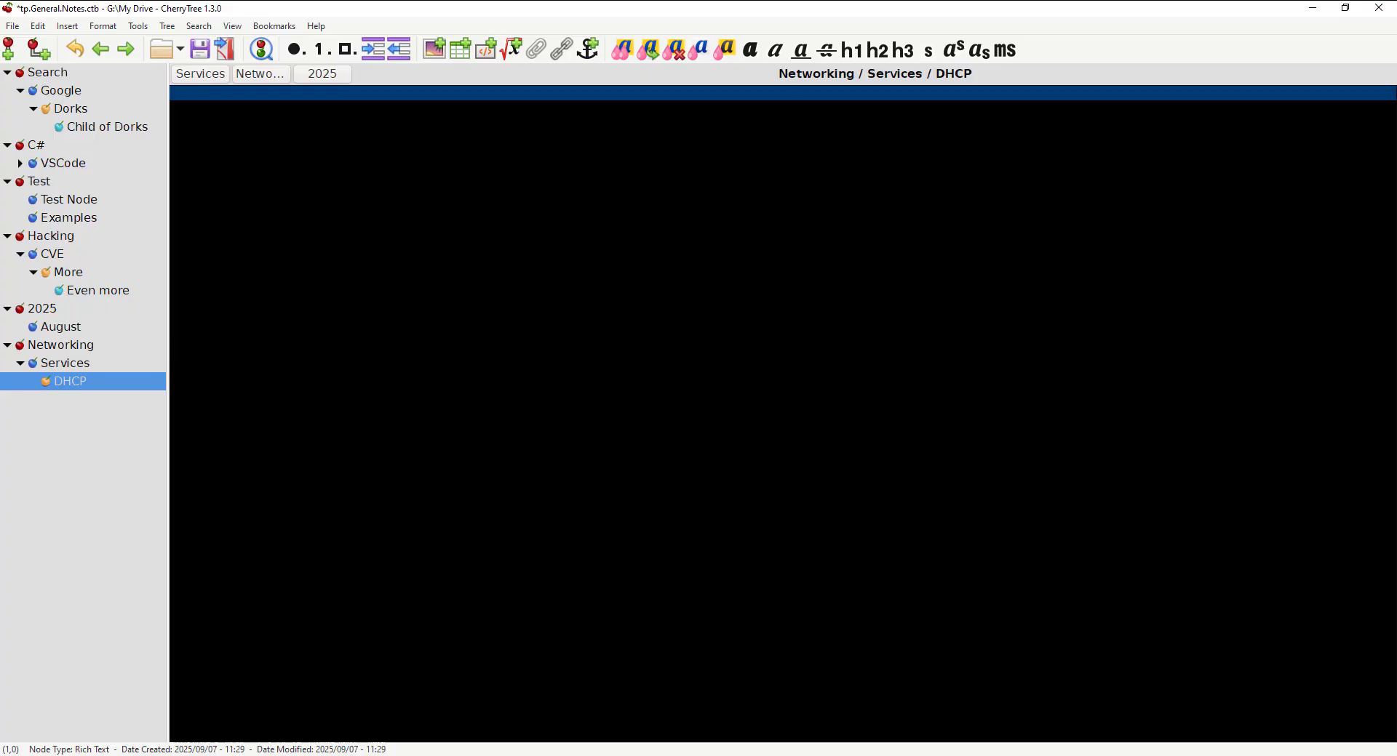
# Paste the copied DHCP client-server diagram into the DHCP node, add two line breaks below it and save the document.
pyautogui.hotkey('alt', 'Tab')
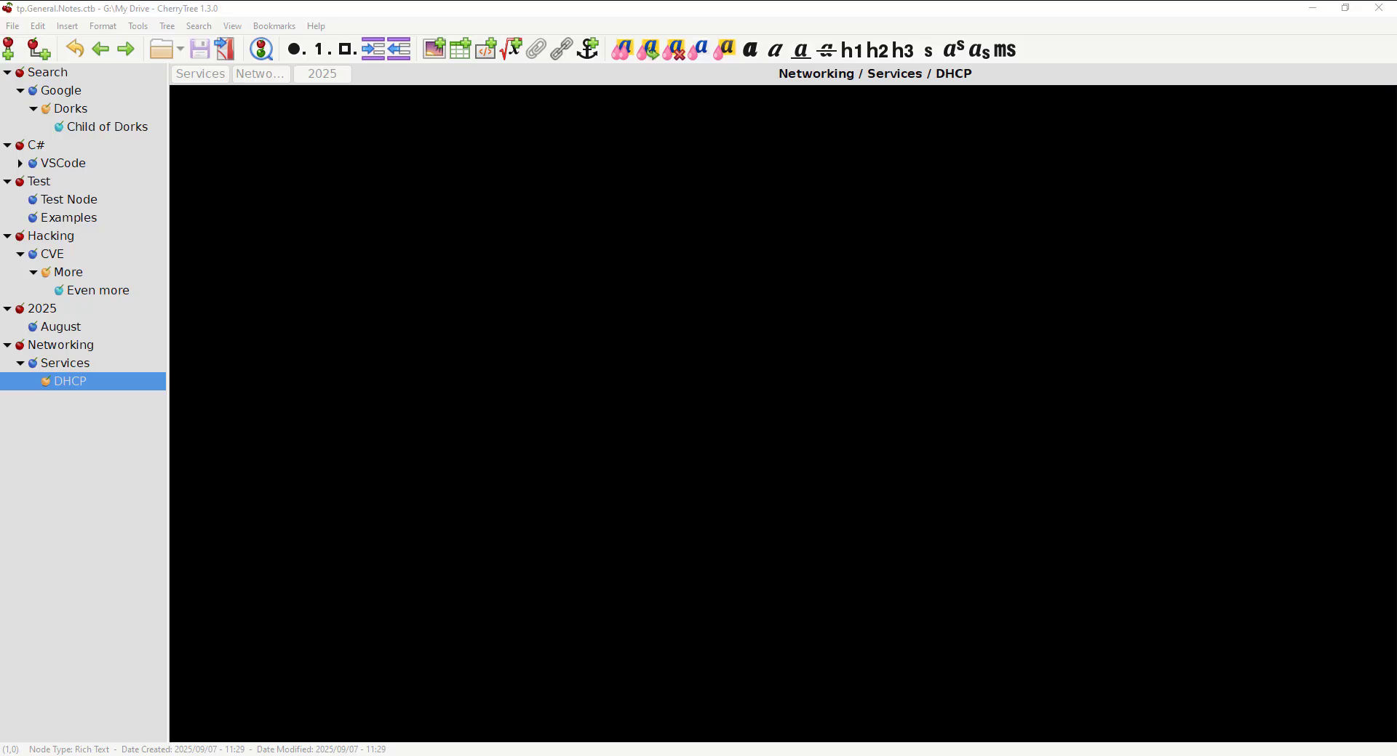
pyautogui.rightClick(214, 101)
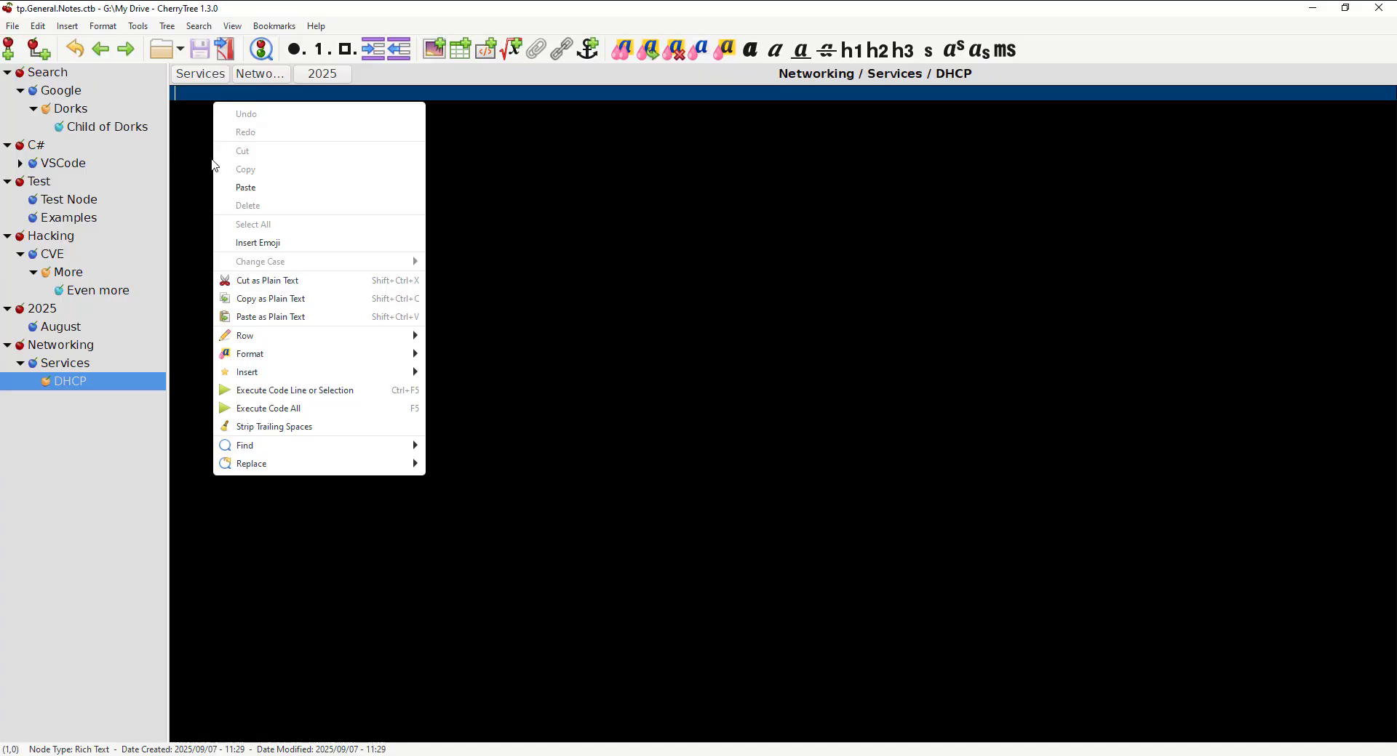
pyautogui.click(255, 188)
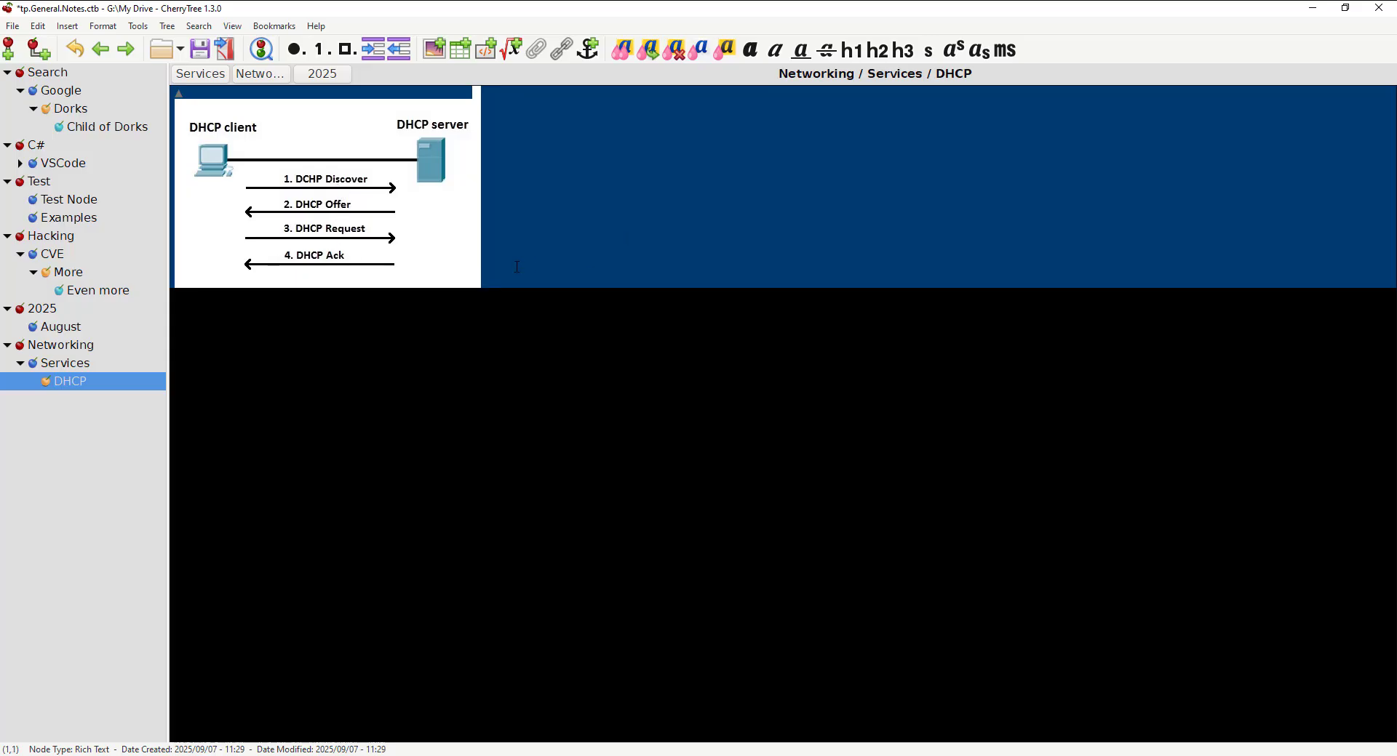
pyautogui.press('Return')
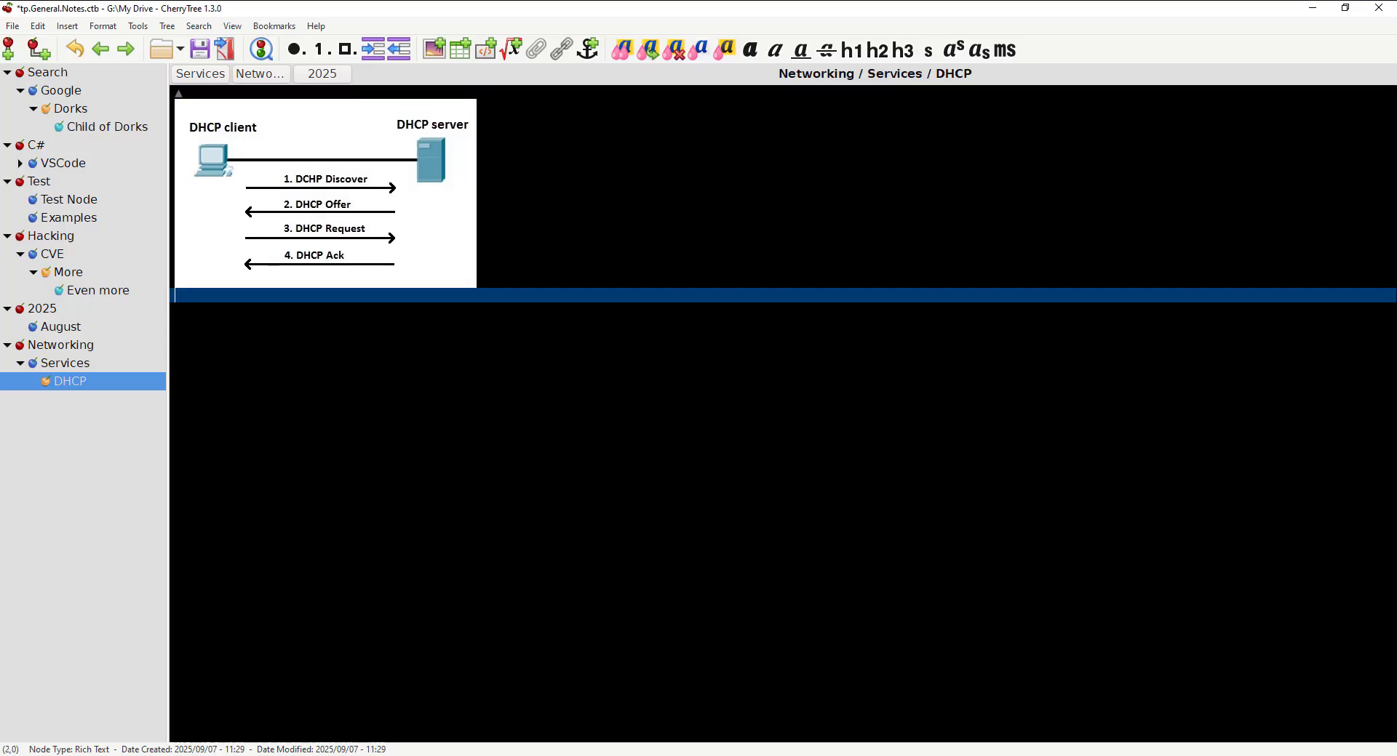
pyautogui.press('Return')
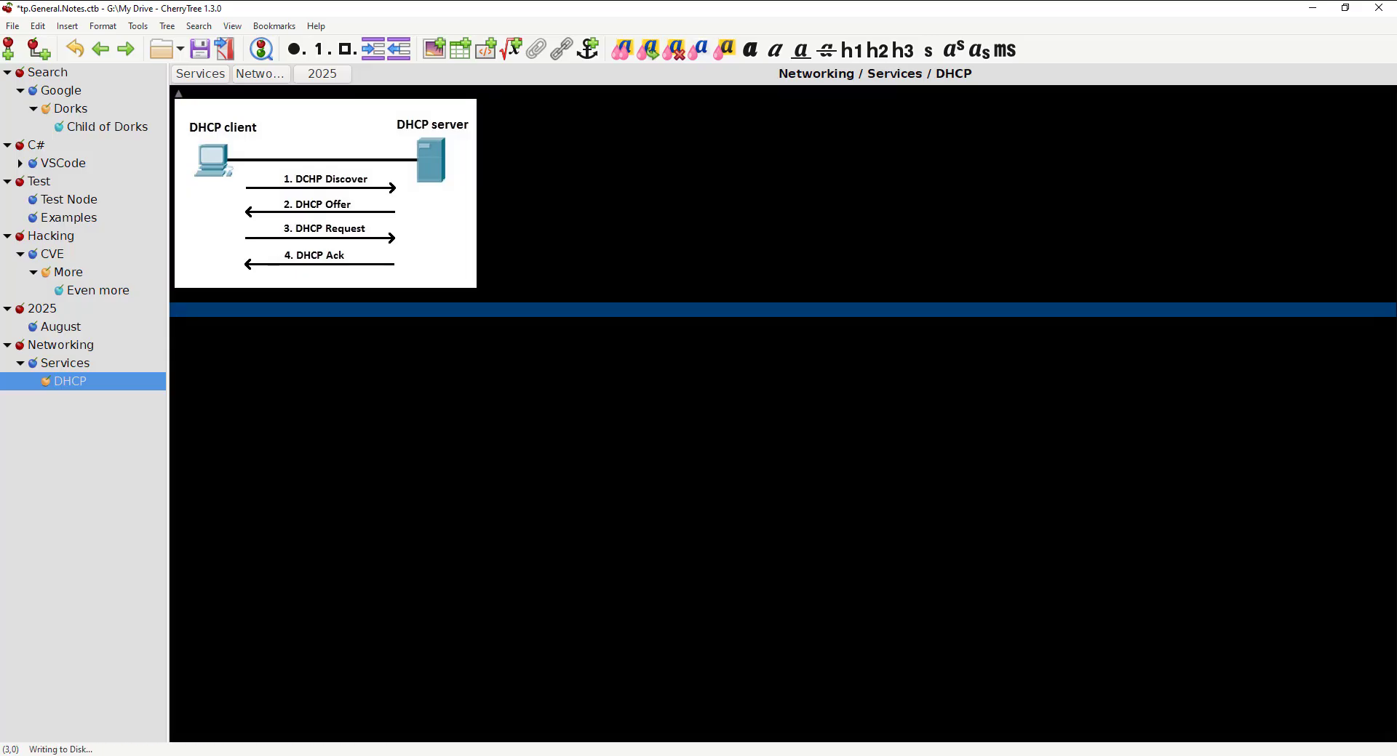
pyautogui.hotkey('ctrl', 's')
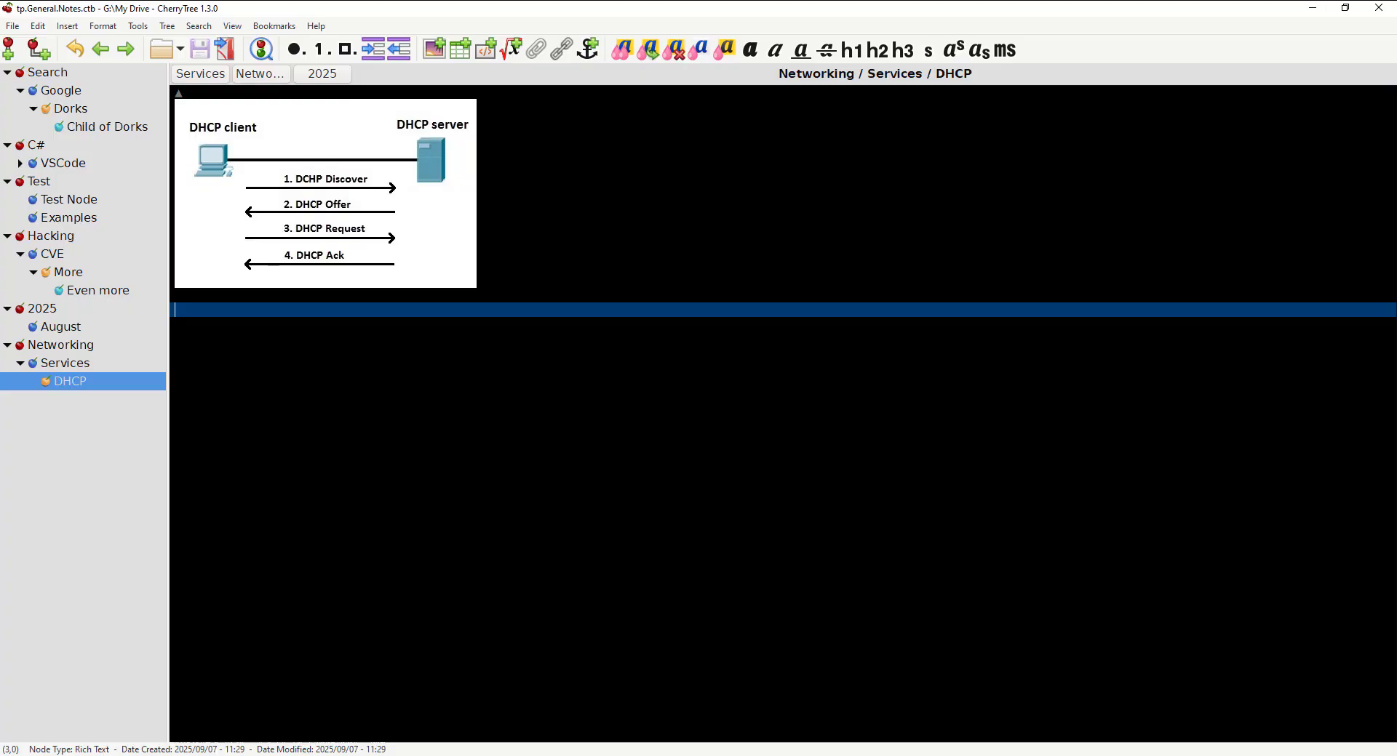
pyautogui.hotkey('alt', 'Tab')
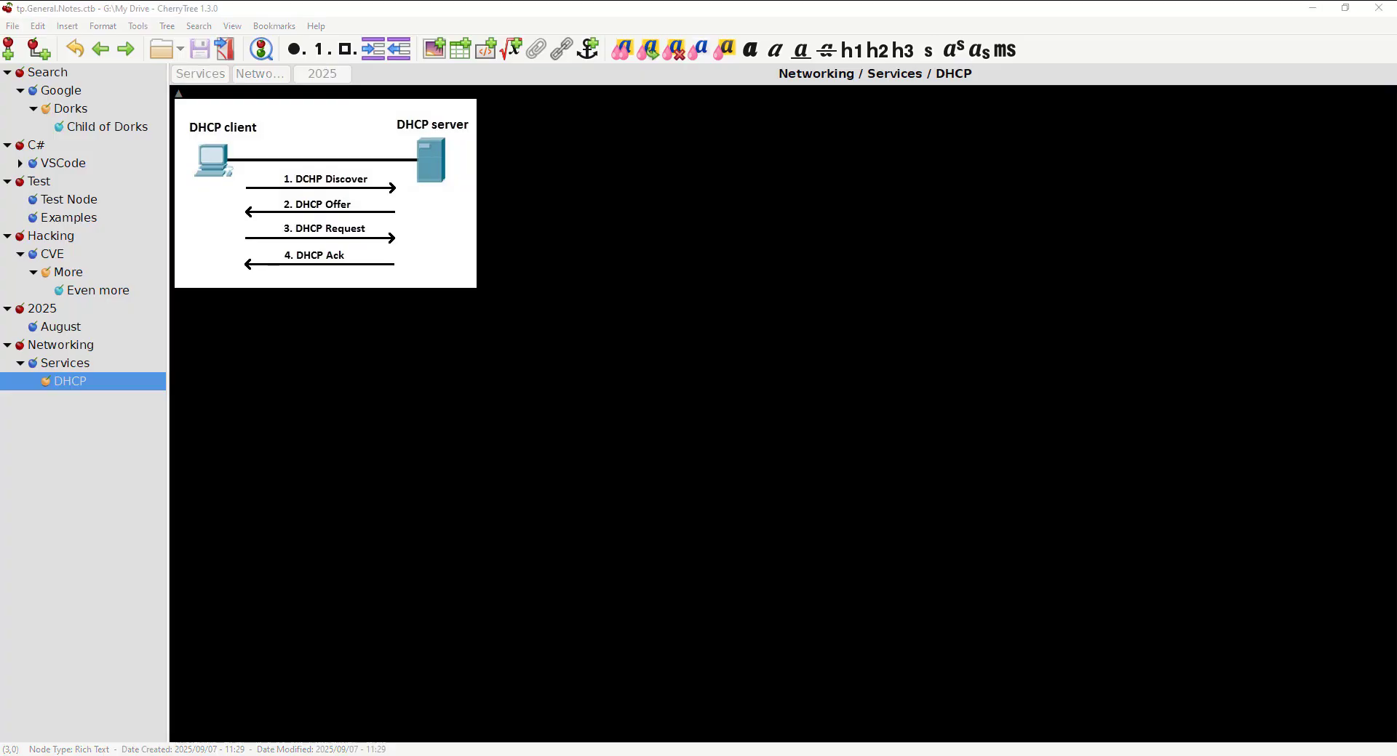